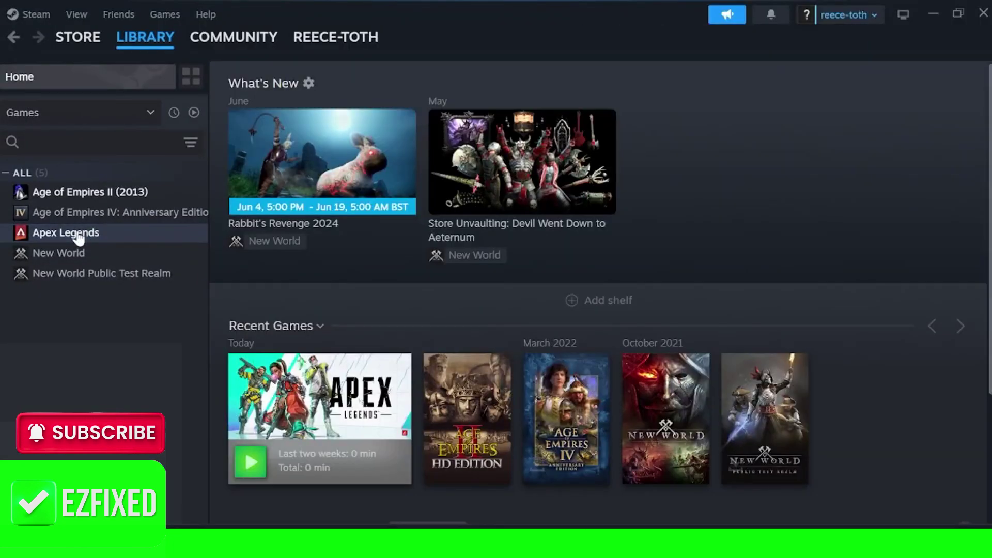
# - Open Apex Legends' library context menu and reach Manage > Browse local files
pyautogui.rightClick(78, 234)
pyautogui.moveTo(146, 325)
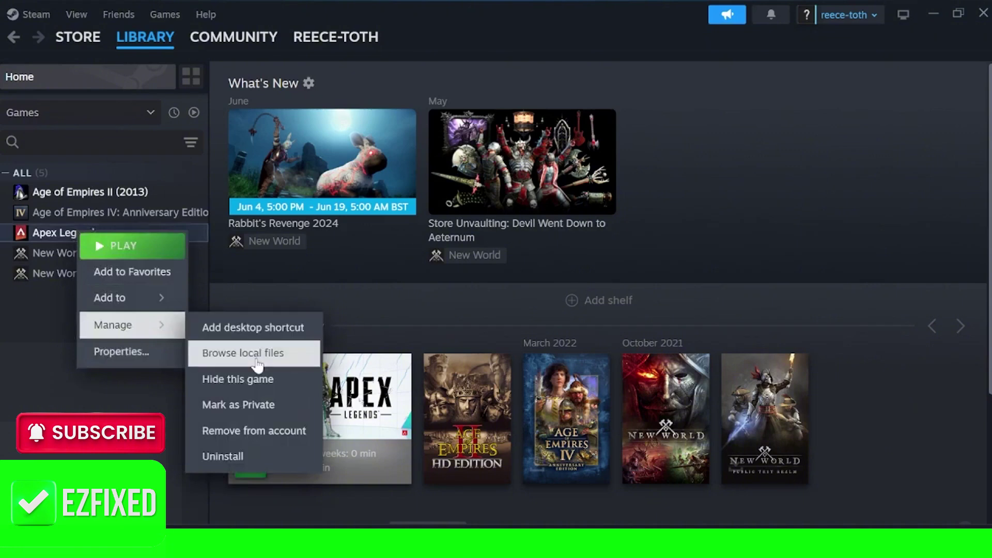
# - Open Apex Legends' local files and set r5apex to disable fullscreen optimizations and run as administrator
pyautogui.click(243, 353)
pyautogui.click(309, 227)
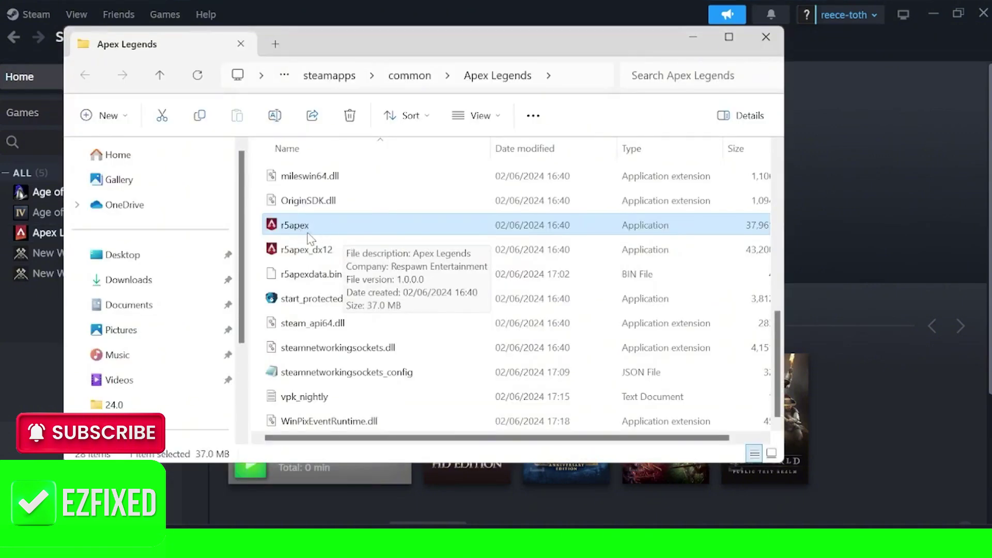
pyautogui.rightClick(302, 230)
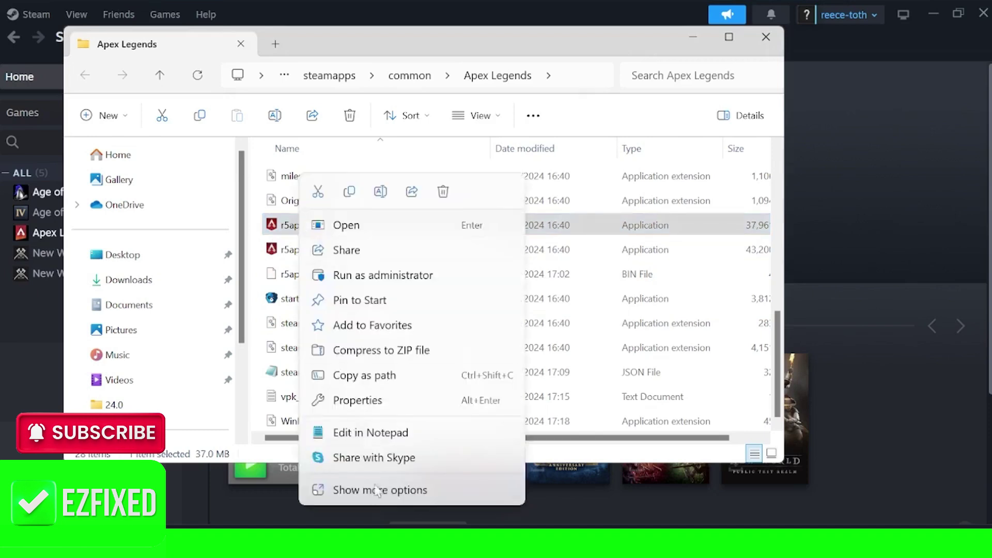
pyautogui.click(390, 400)
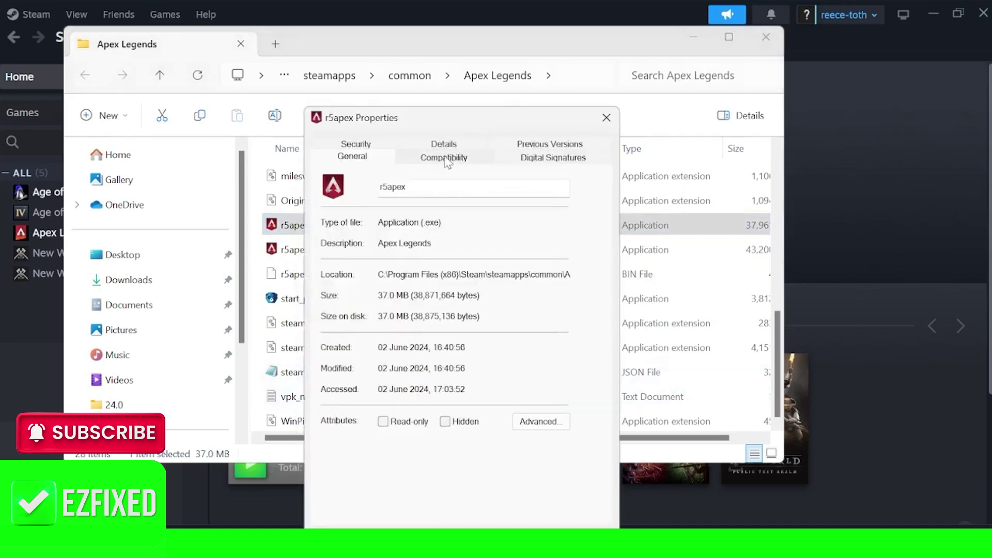
pyautogui.click(446, 158)
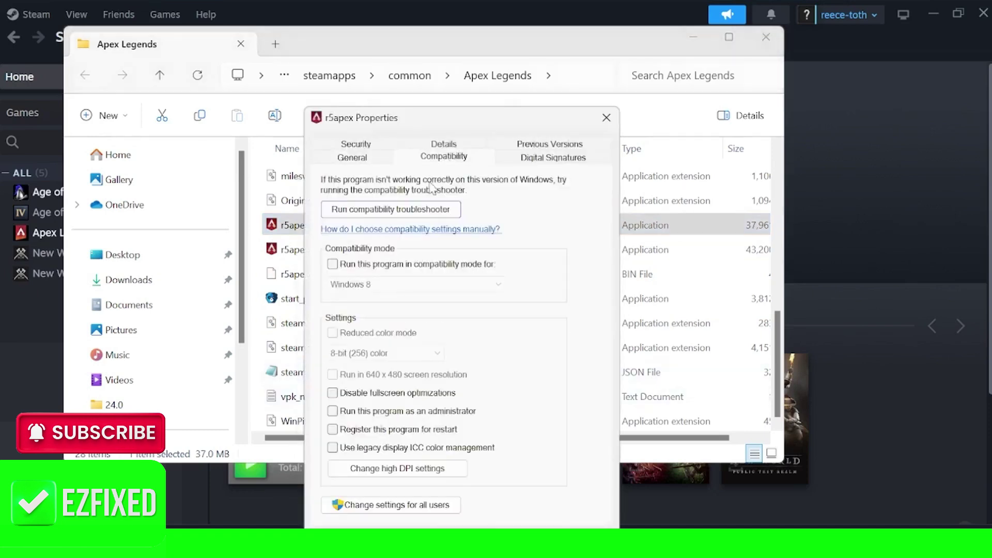
pyautogui.click(332, 393)
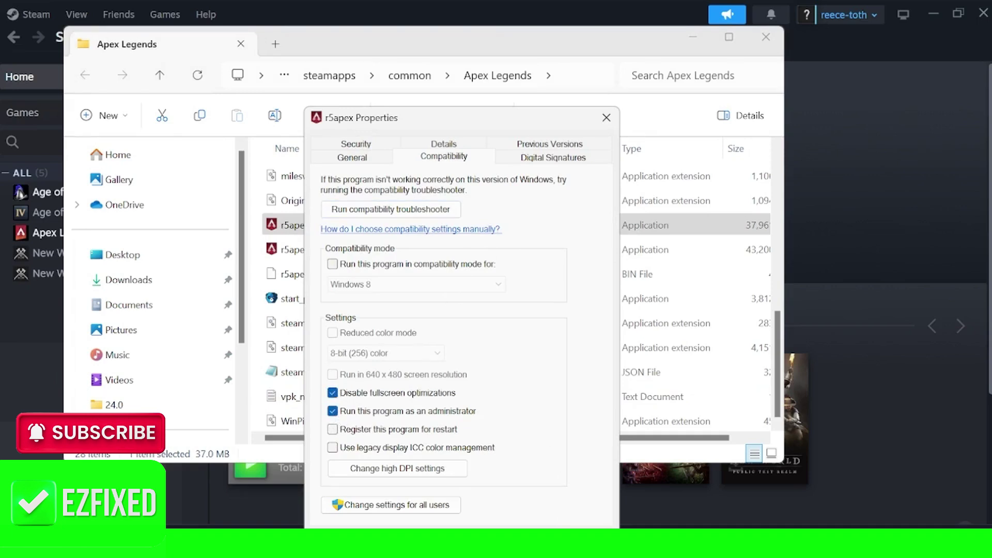
pyautogui.click(481, 541)
# - Give r5apex_dx12 disabled fullscreen optimizations and always-run-as-administrator in its Compatibility tab
pyautogui.click(318, 250)
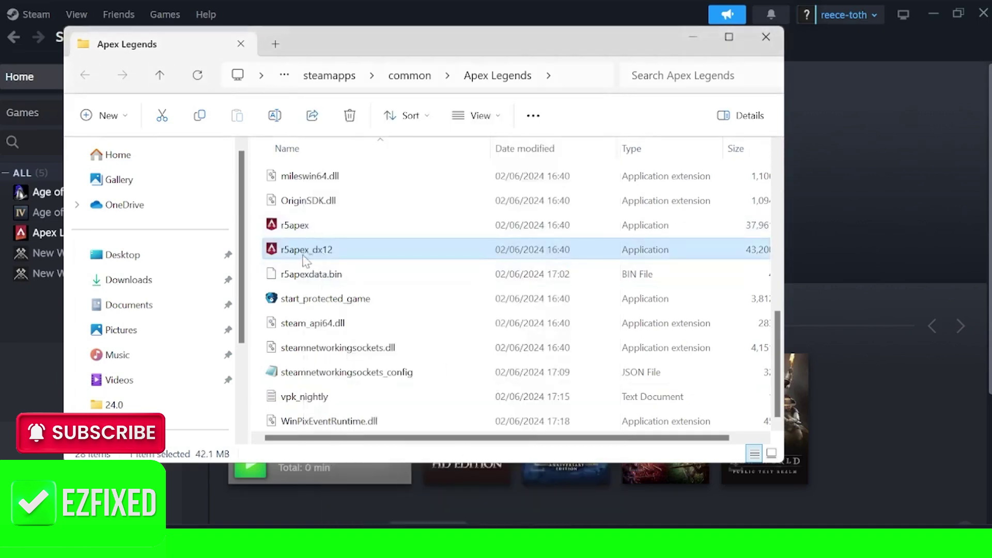
pyautogui.rightClick(329, 254)
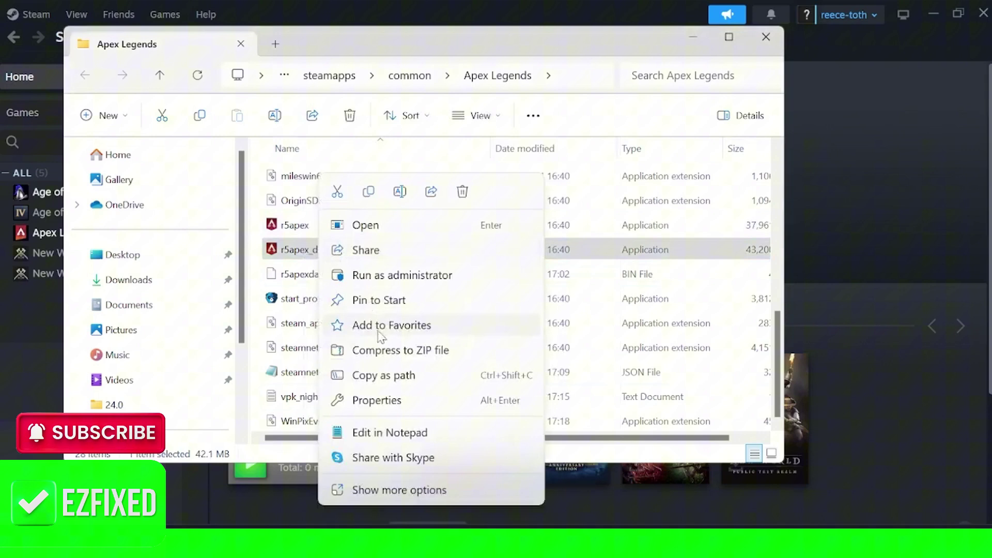
pyautogui.click(399, 406)
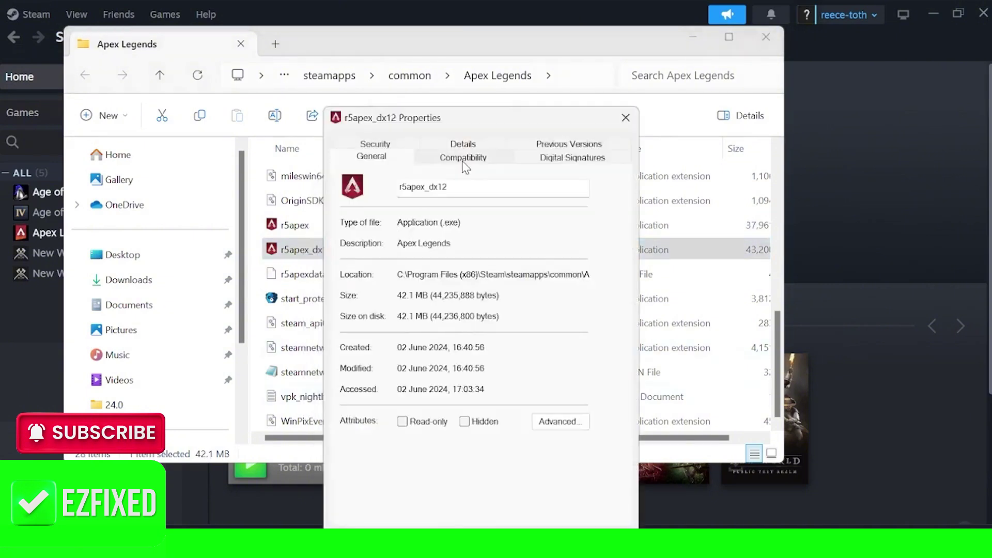
pyautogui.click(463, 160)
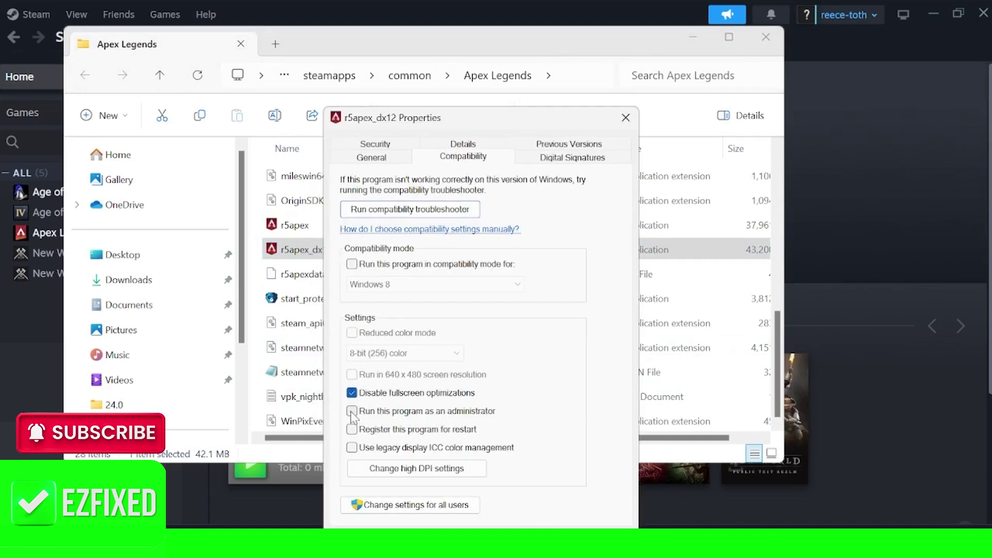
pyautogui.click(352, 411)
pyautogui.click(513, 540)
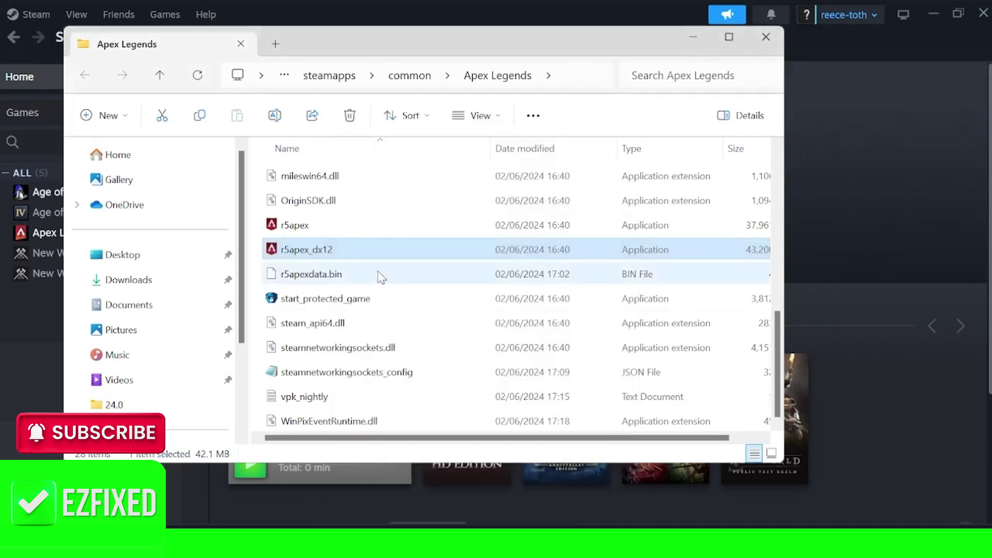
# - Return to Steam and run Verify integrity of game files from Apex Legends' Installed Files properties
pyautogui.click(475, 7)
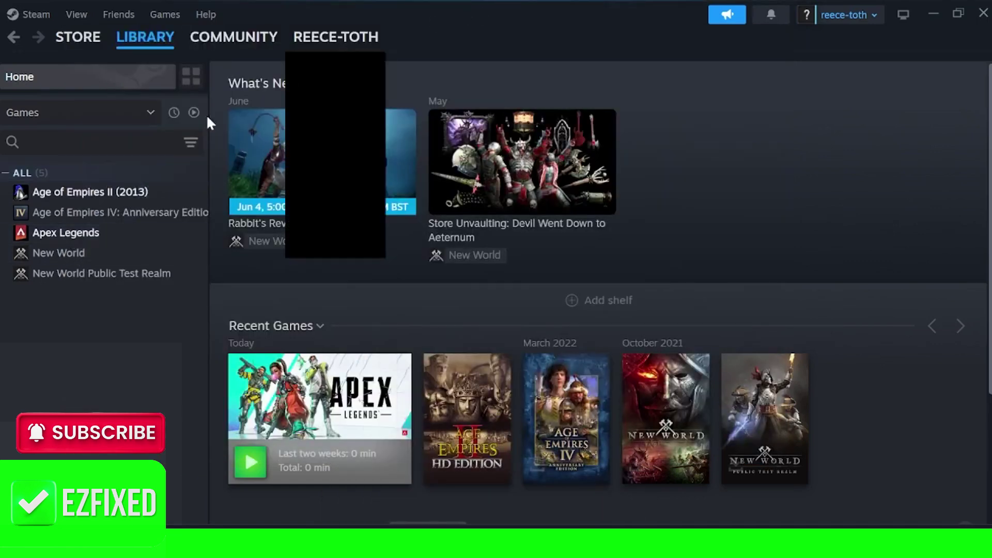
pyautogui.rightClick(69, 234)
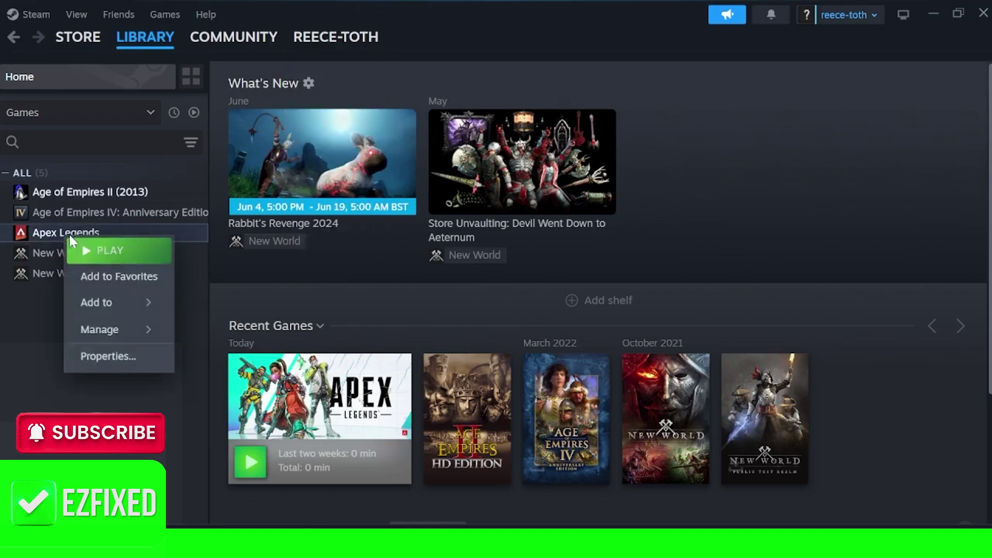
pyautogui.click(112, 356)
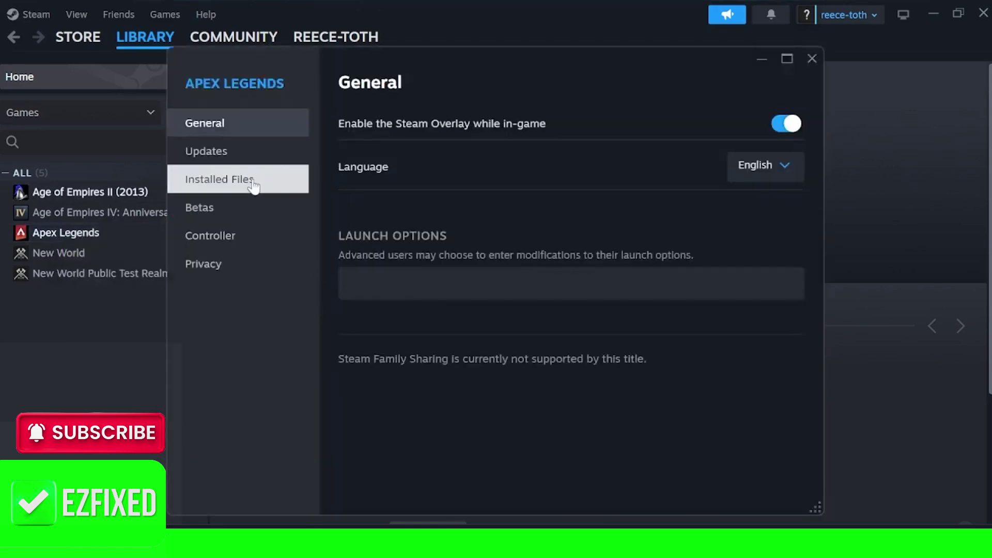
pyautogui.click(253, 185)
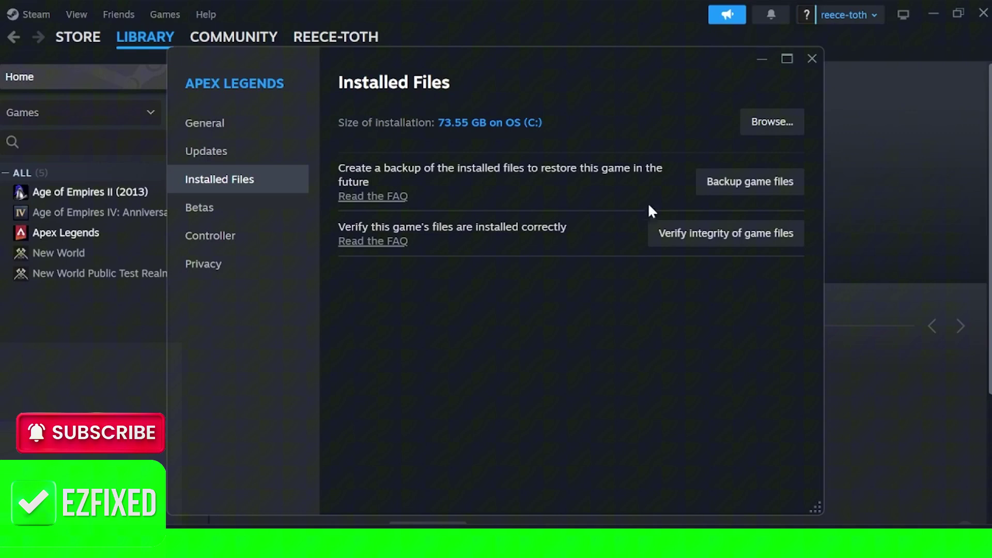
pyautogui.click(724, 239)
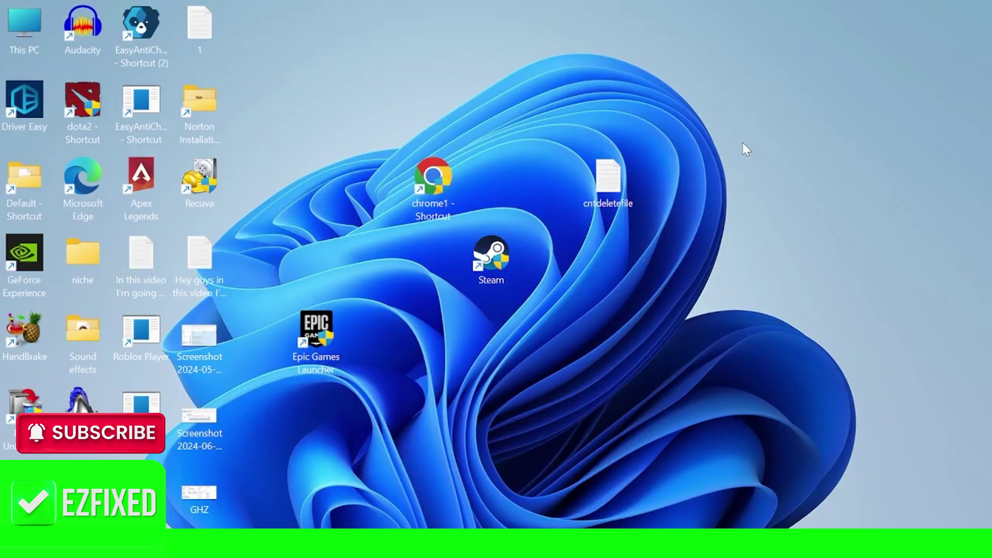
# - Search 'windows defender', launch Windows Defender Firewall and show the allowed apps and features list
pyautogui.press('super')
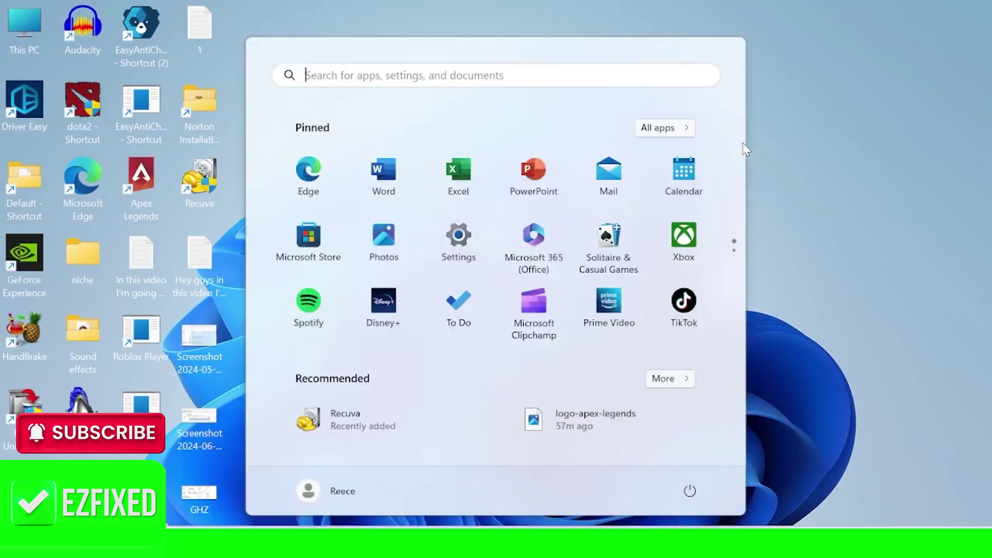
pyautogui.write('windows defender')
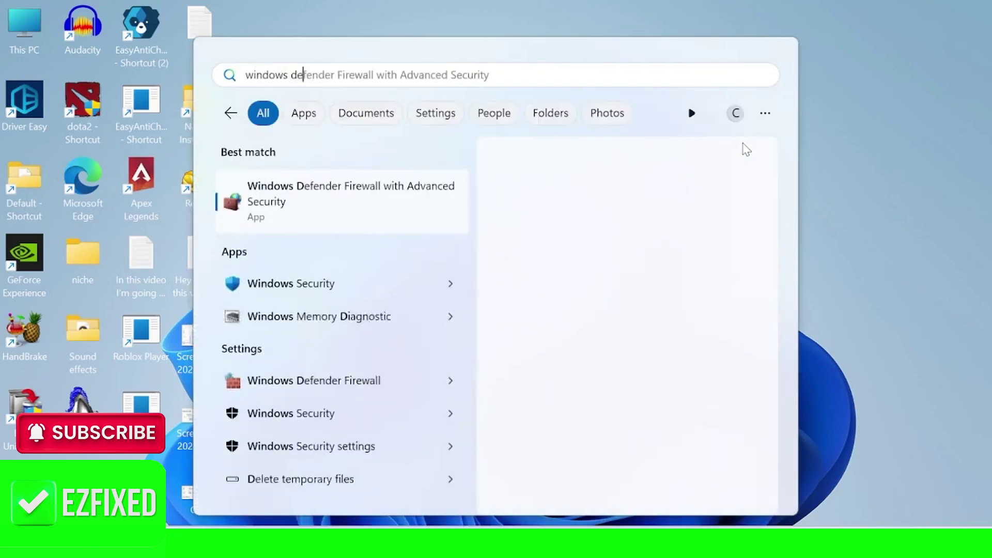
pyautogui.click(285, 349)
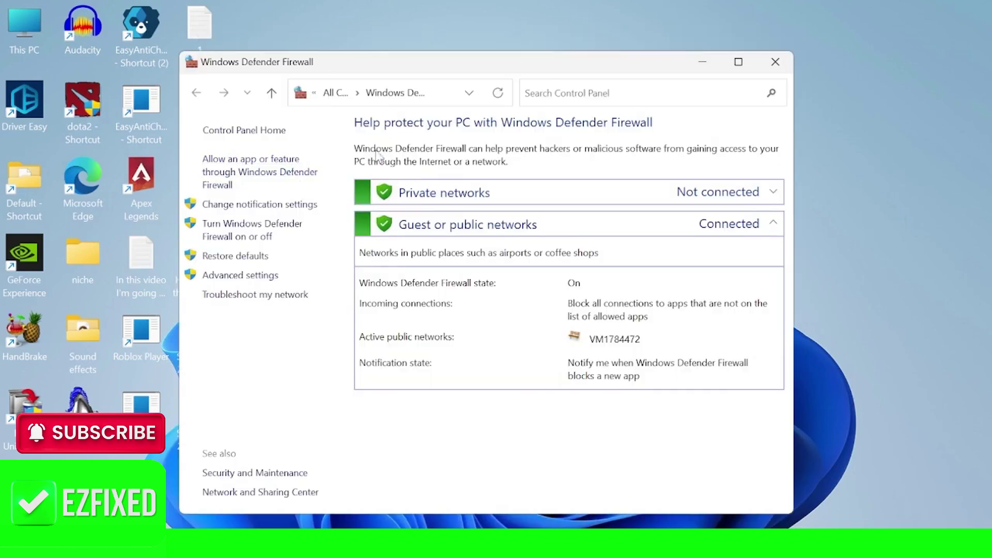
pyautogui.click(257, 174)
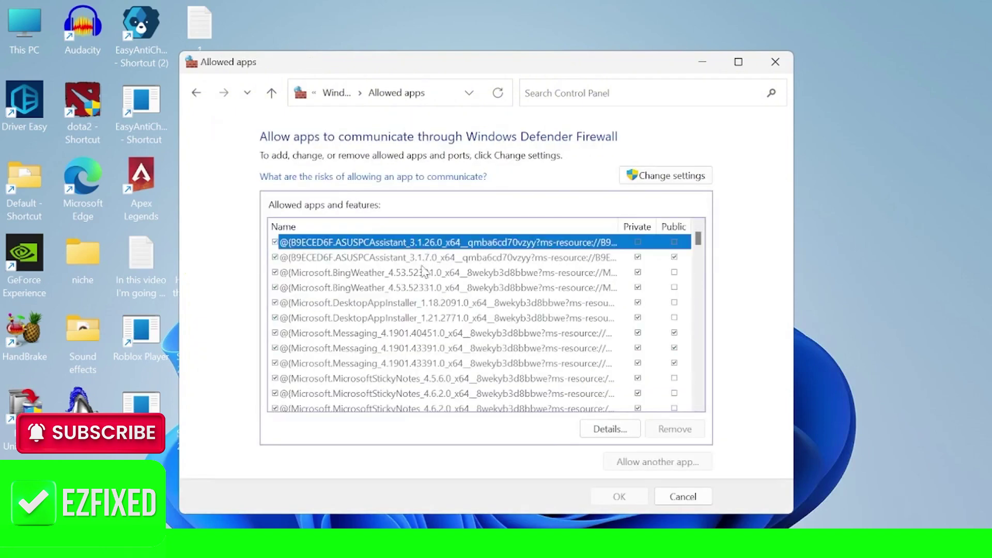
# - Unlock the allowed apps list with Change settings, then remove Apex Legends and confirm with Yes
pyautogui.click(655, 177)
pyautogui.scroll(-1, 699, 243)
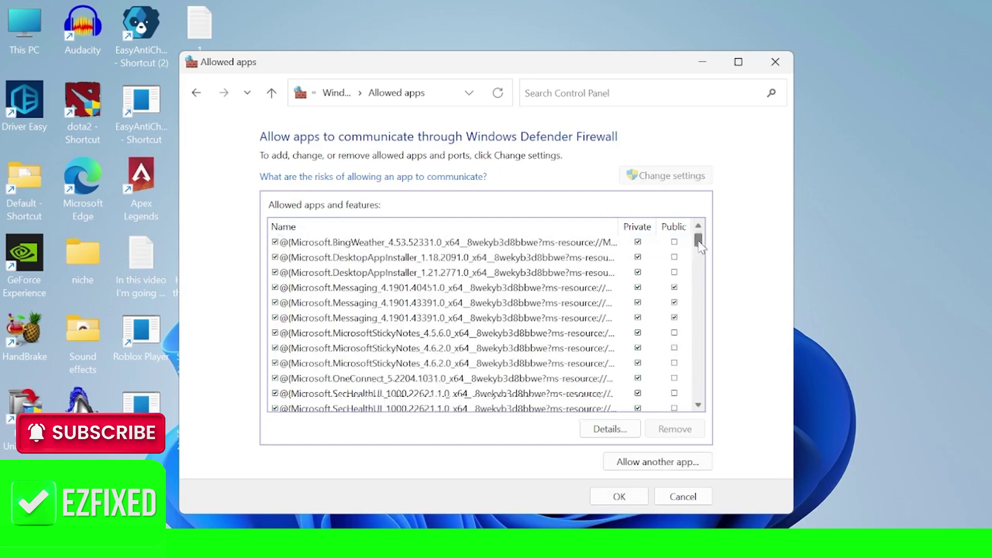
pyautogui.moveTo(700, 246); pyautogui.dragTo(699, 276)
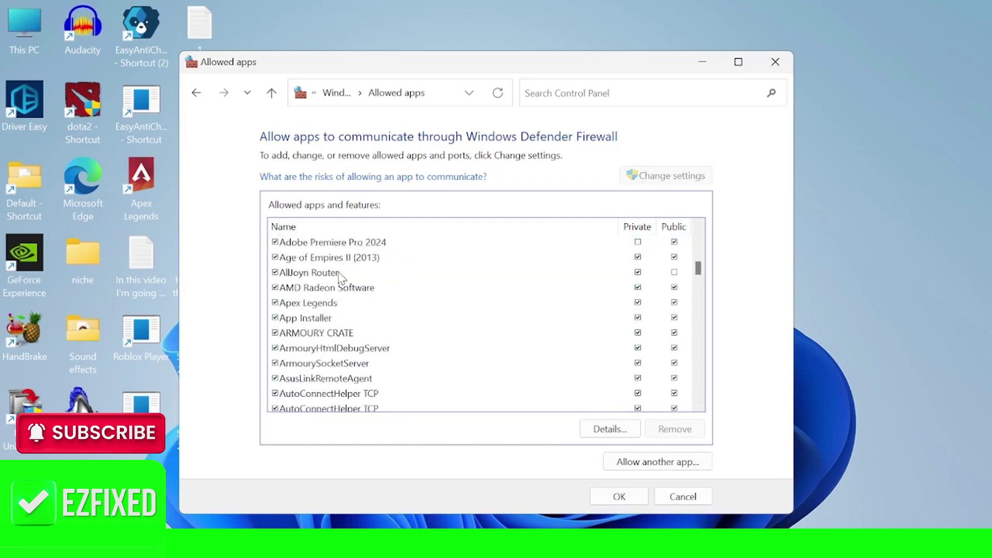
pyautogui.click(335, 303)
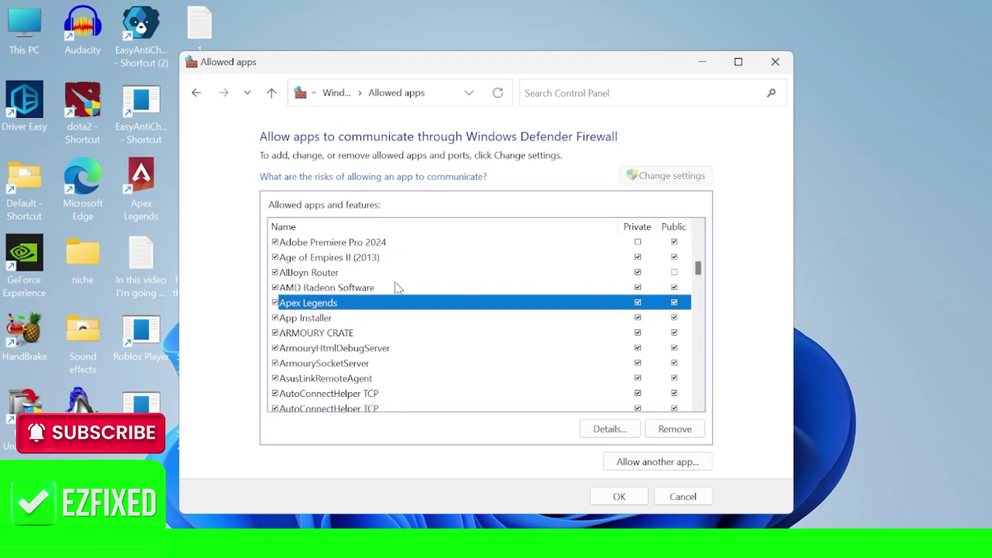
pyautogui.click(682, 430)
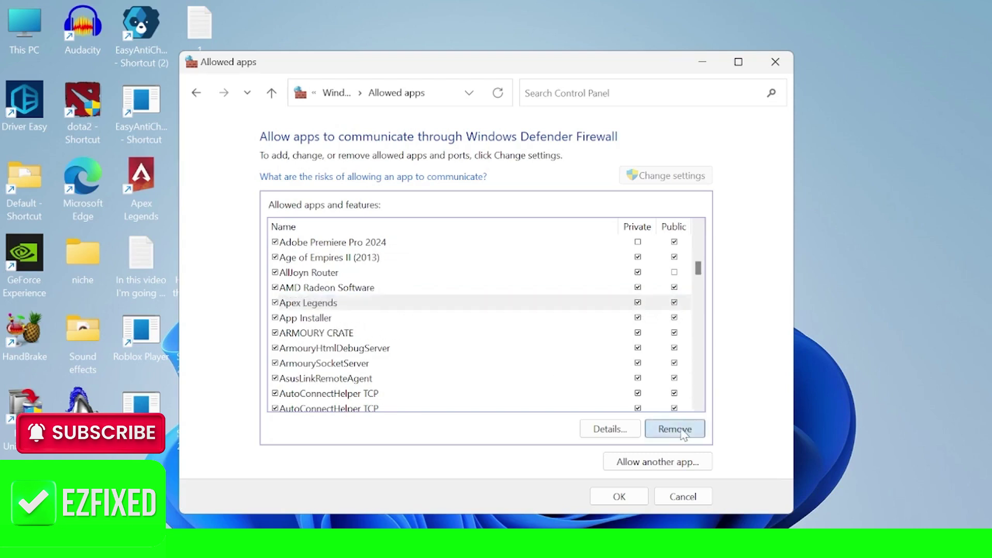
pyautogui.click(556, 364)
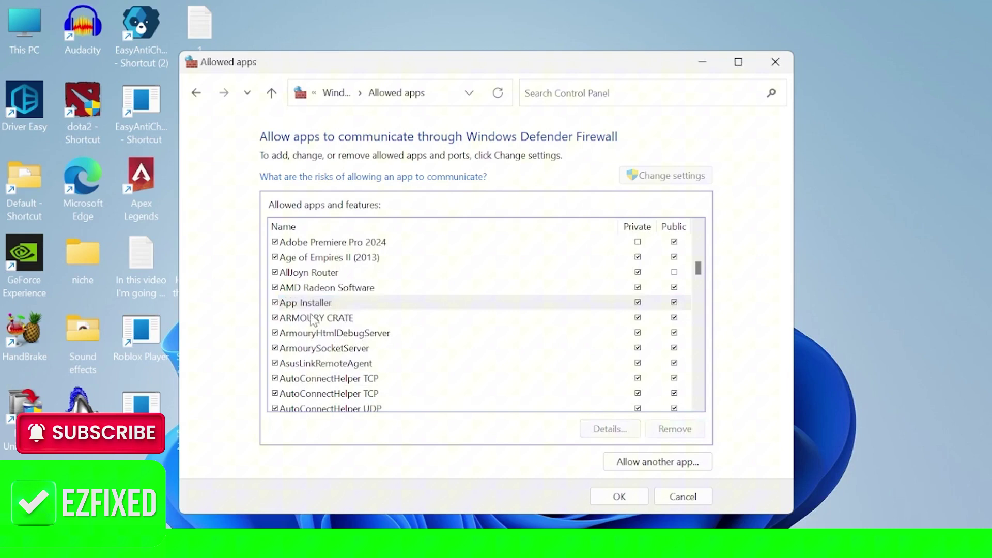
# - Under Allow another app, browse to C:\Program Files (x86)\Steam\steamapps\common\Apex Legends
pyautogui.click(652, 470)
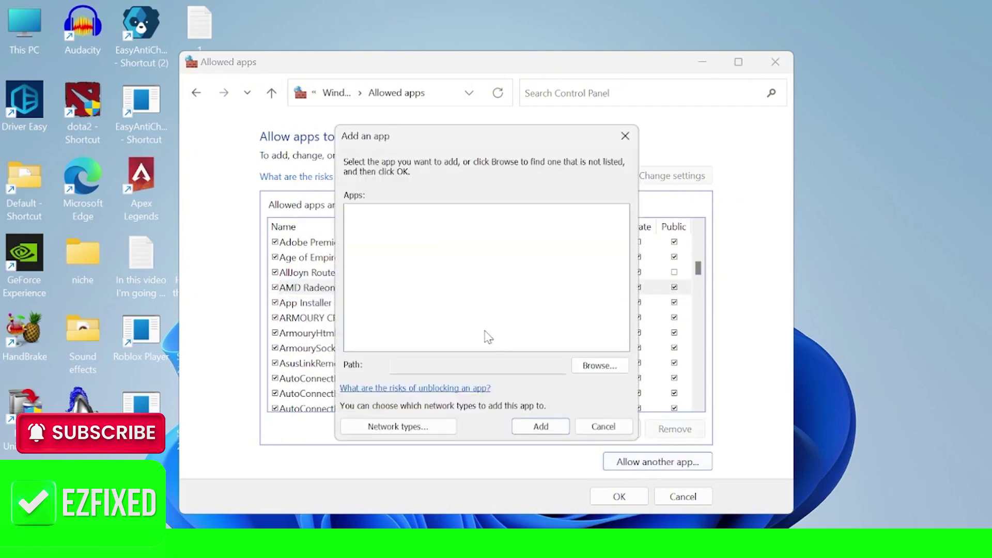
pyautogui.click(598, 366)
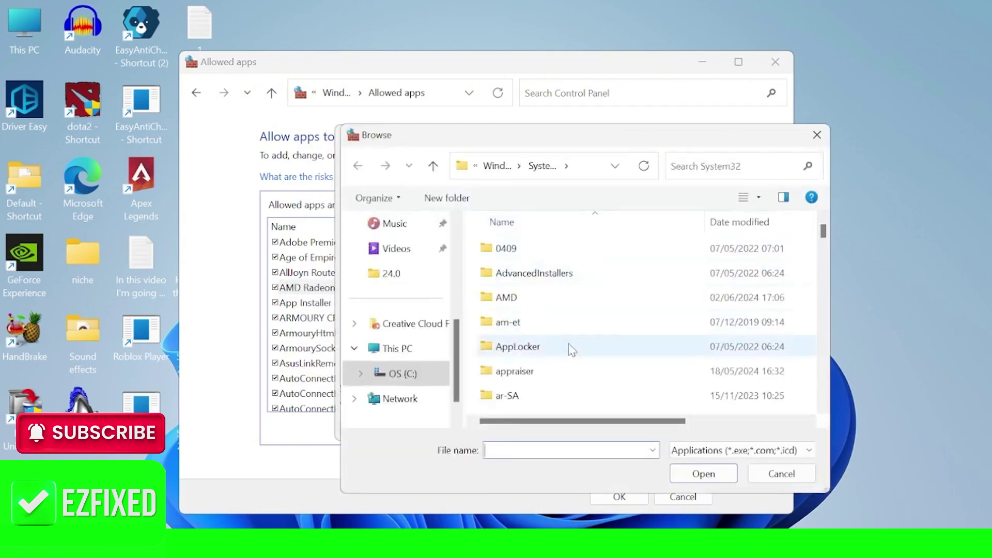
pyautogui.scroll(-6, 520, 316)
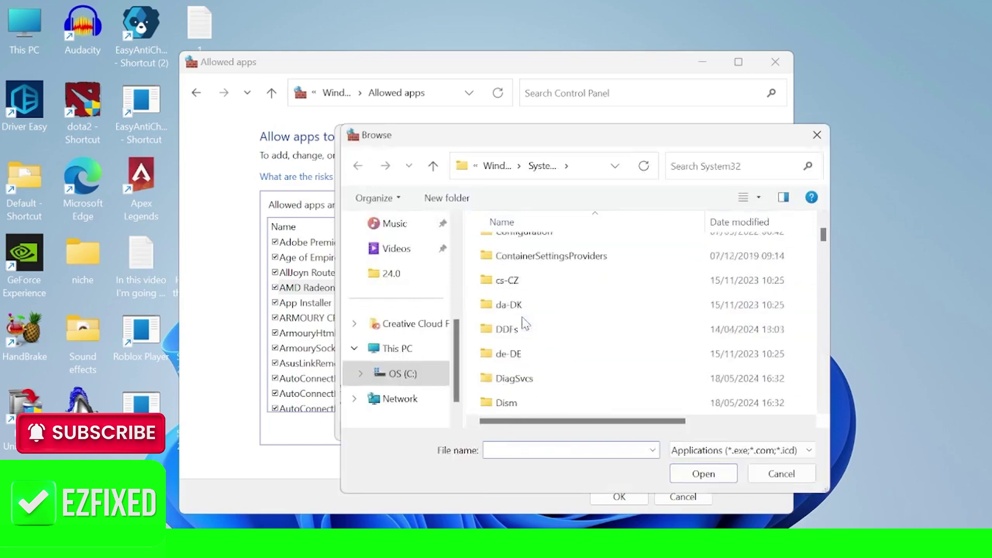
pyautogui.click(398, 348)
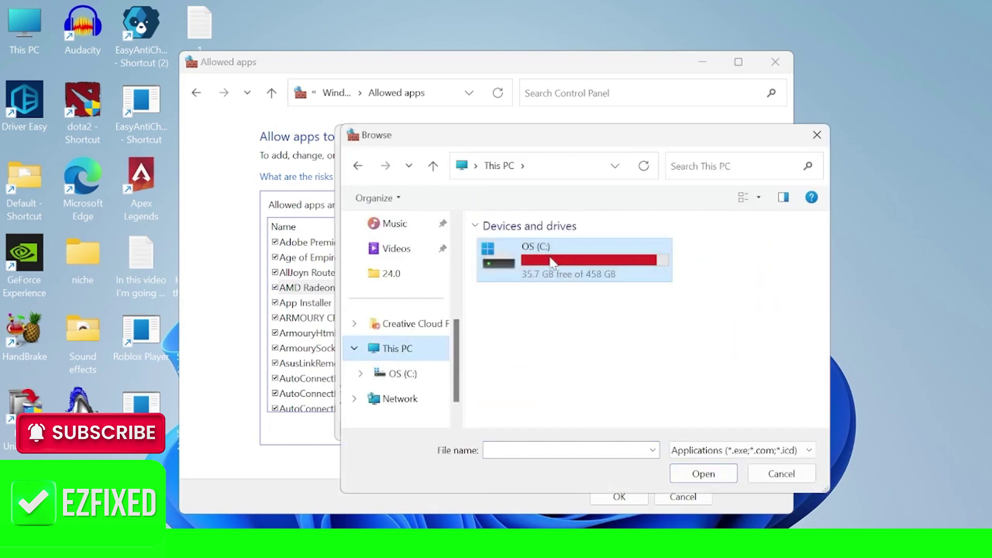
pyautogui.doubleClick(552, 263)
pyautogui.scroll(-3, 553, 328)
pyautogui.doubleClick(557, 331)
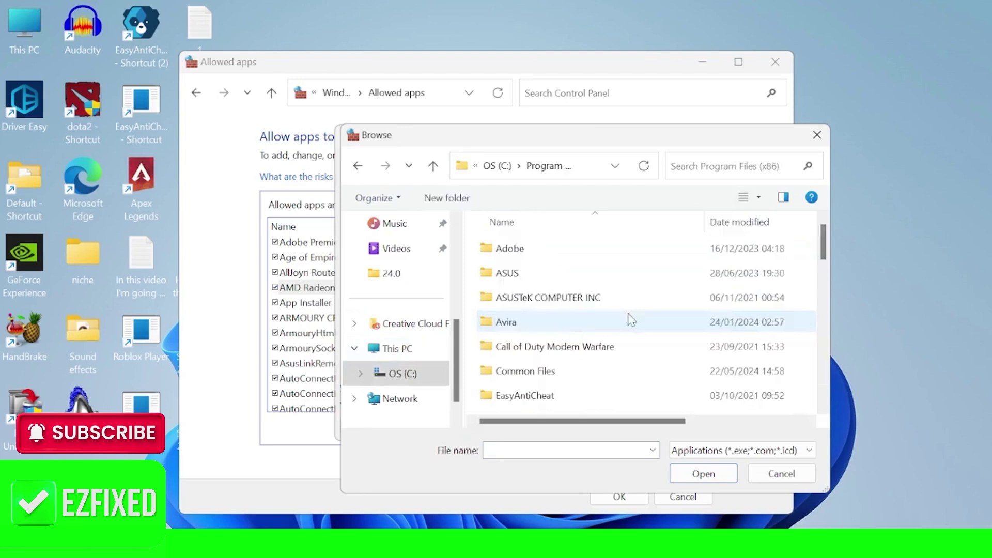
pyautogui.scroll(-6, 532, 301)
pyautogui.doubleClick(519, 295)
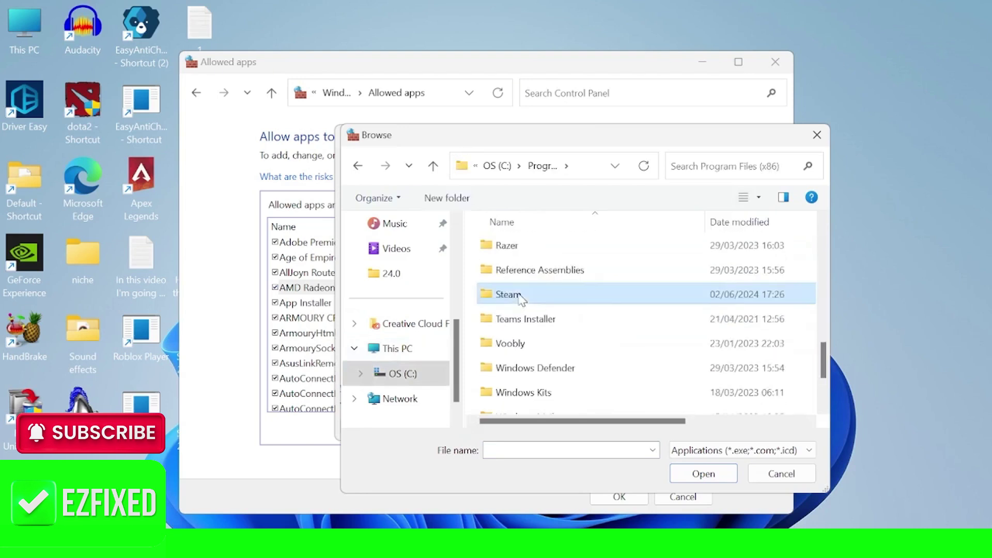
pyautogui.doubleClick(526, 332)
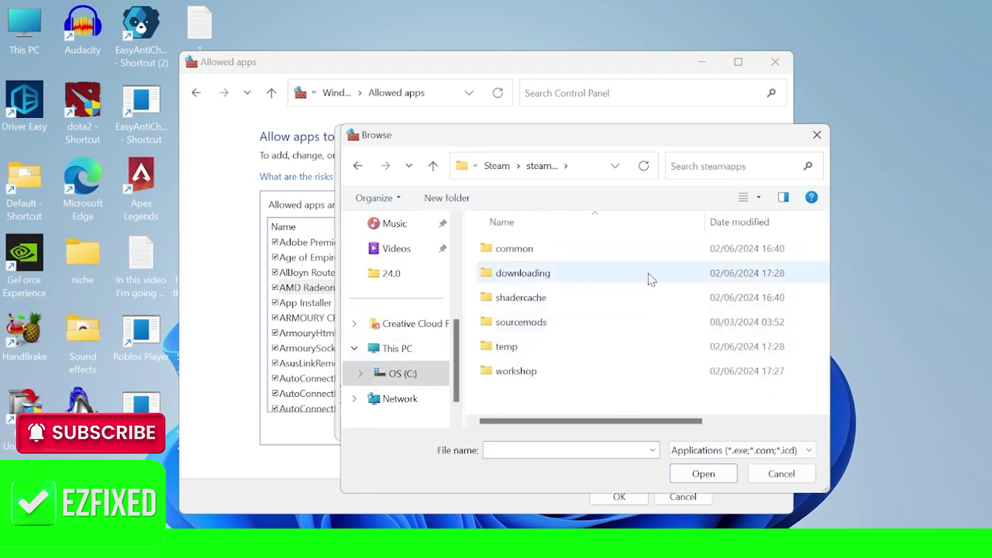
pyautogui.doubleClick(521, 251)
pyautogui.doubleClick(625, 269)
pyautogui.scroll(-2, 568, 305)
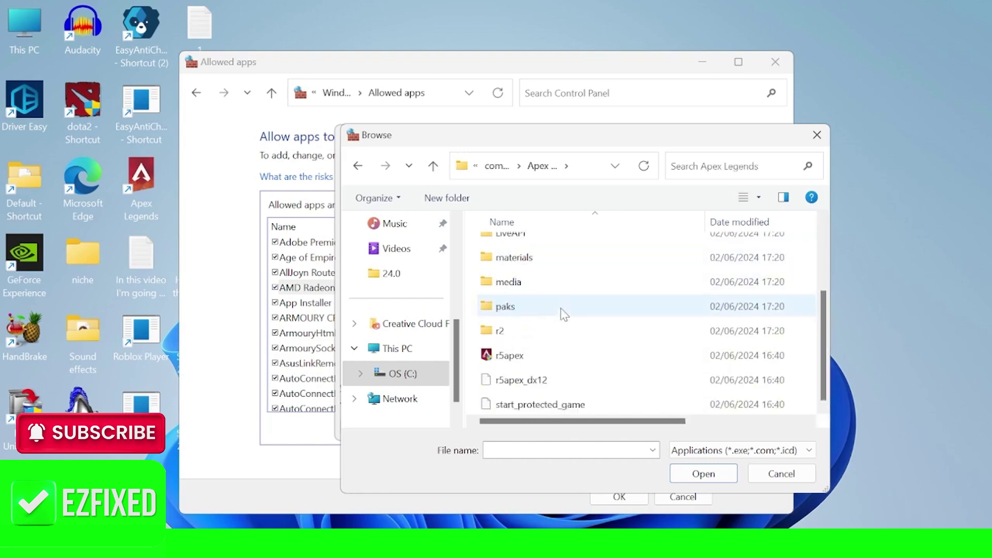
# - Add r5apex as an allowed app, enable Private networks, and save with OK
pyautogui.doubleClick(518, 356)
pyautogui.click(538, 425)
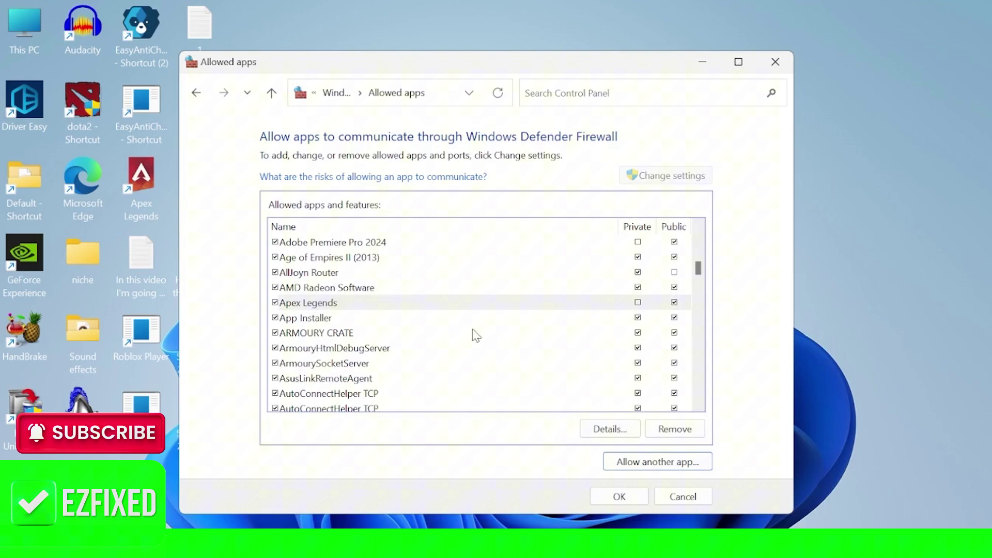
pyautogui.click(638, 302)
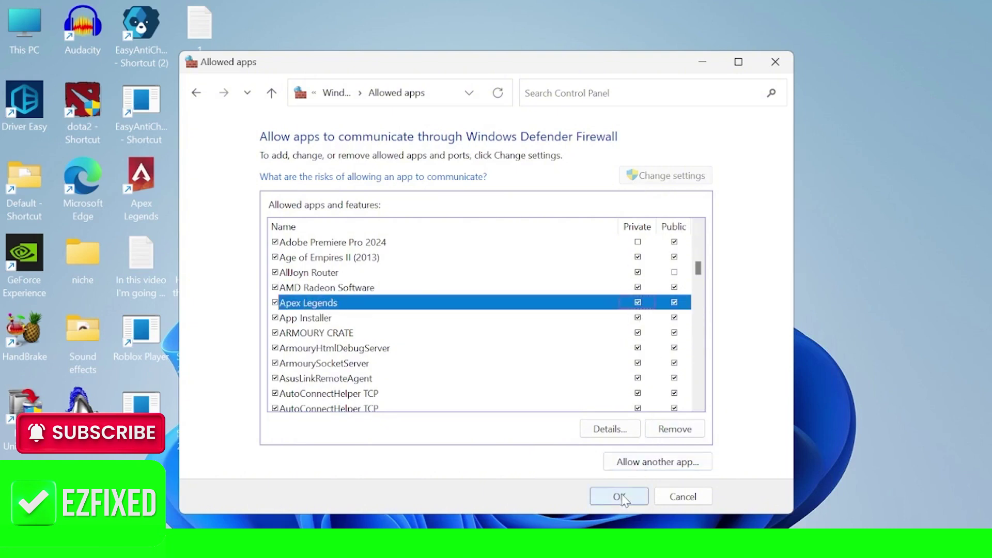
pyautogui.click(620, 496)
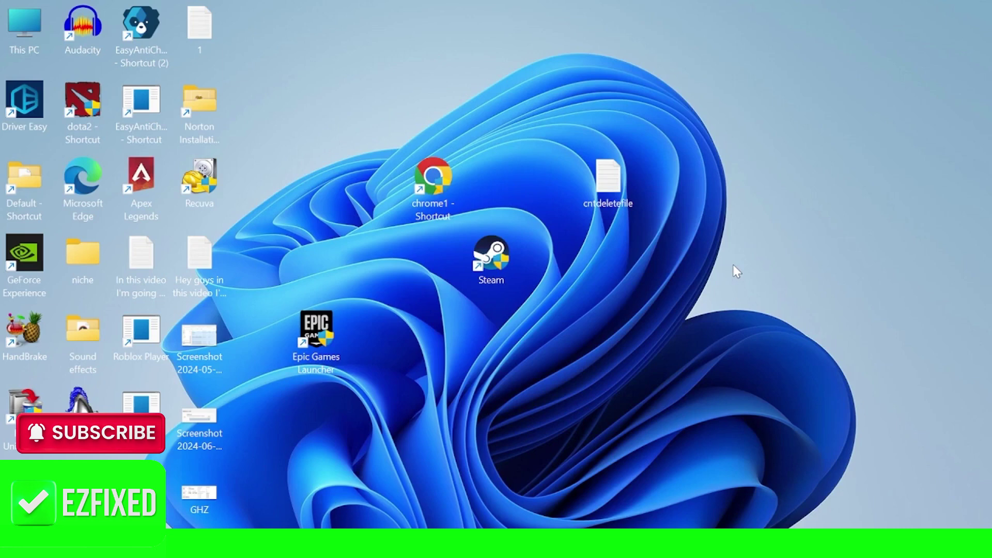
# - Launch Device Manager via a 'device' search, expand Display adapters, and open AMD Radeon(TM) Graphics' context menu
pyautogui.press('super')
pyautogui.write('device')
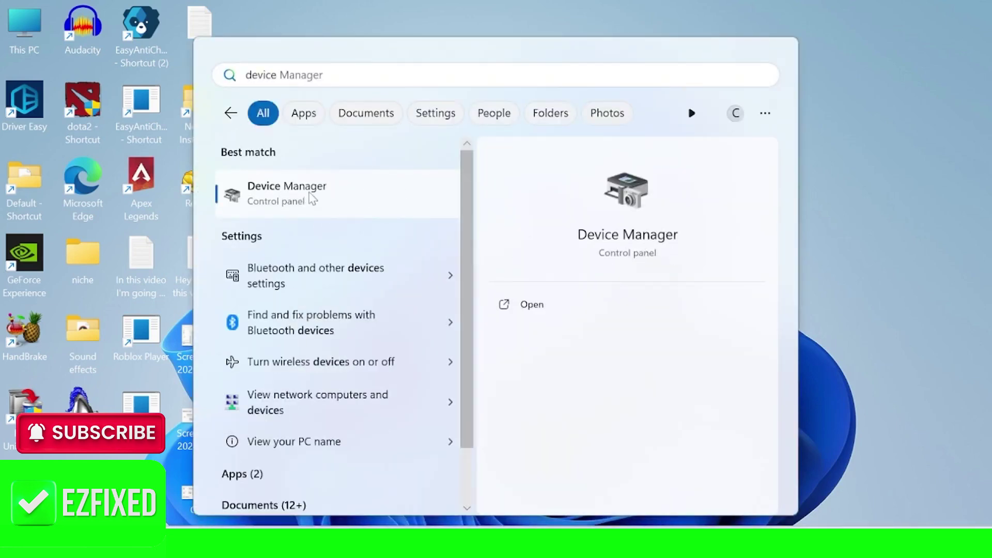
pyautogui.click(312, 199)
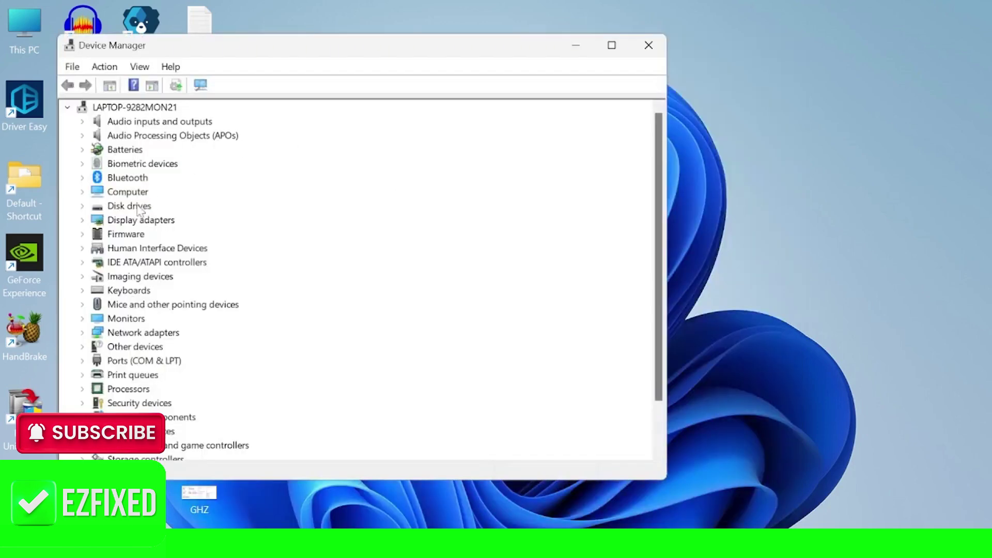
pyautogui.click(82, 222)
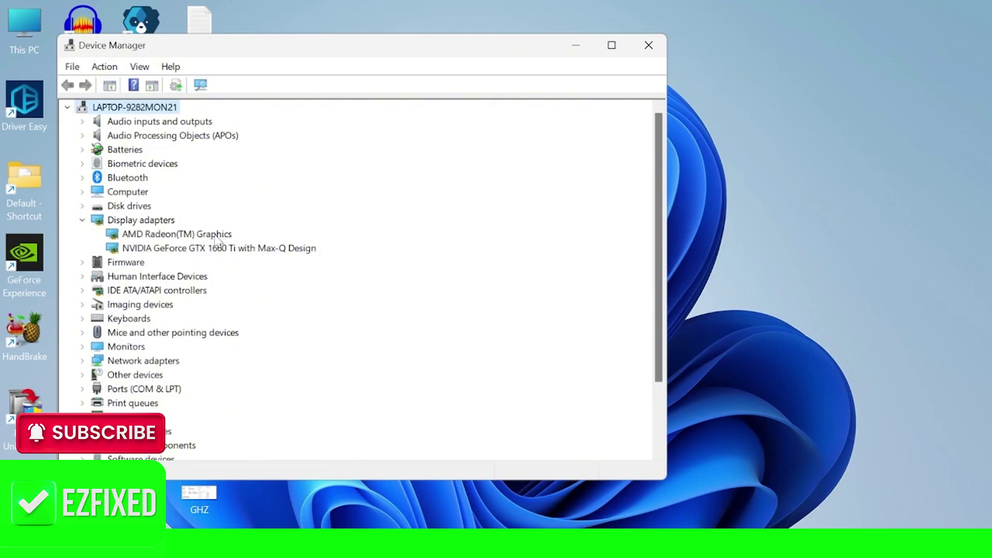
pyautogui.rightClick(163, 235)
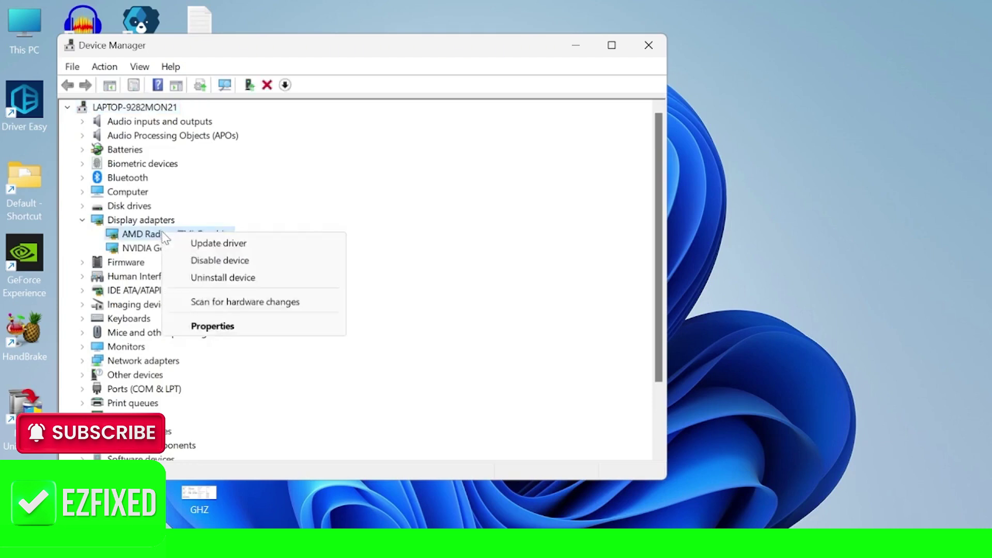
# - Run Update driver with automatic search, then close the window reporting the best drivers already installed
pyautogui.click(214, 247)
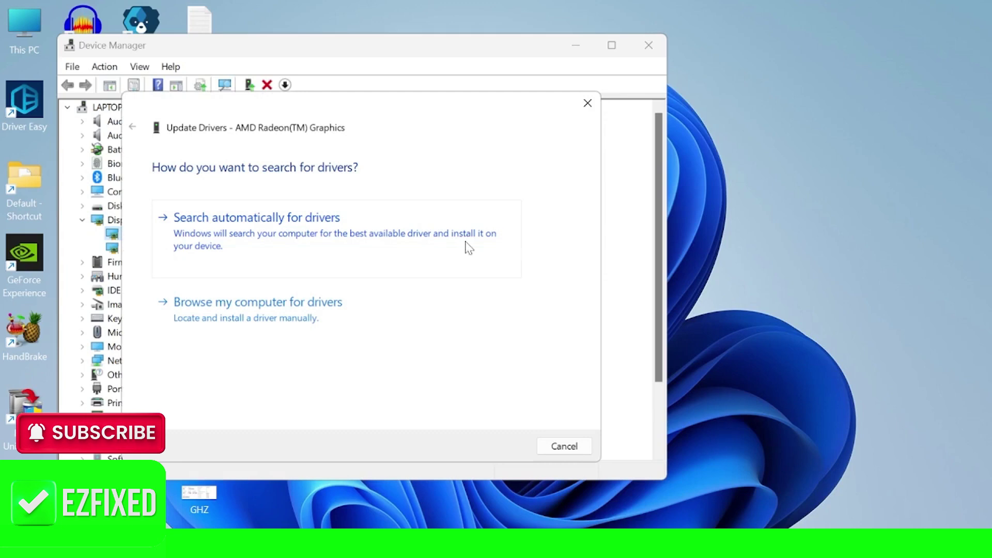
pyautogui.click(272, 233)
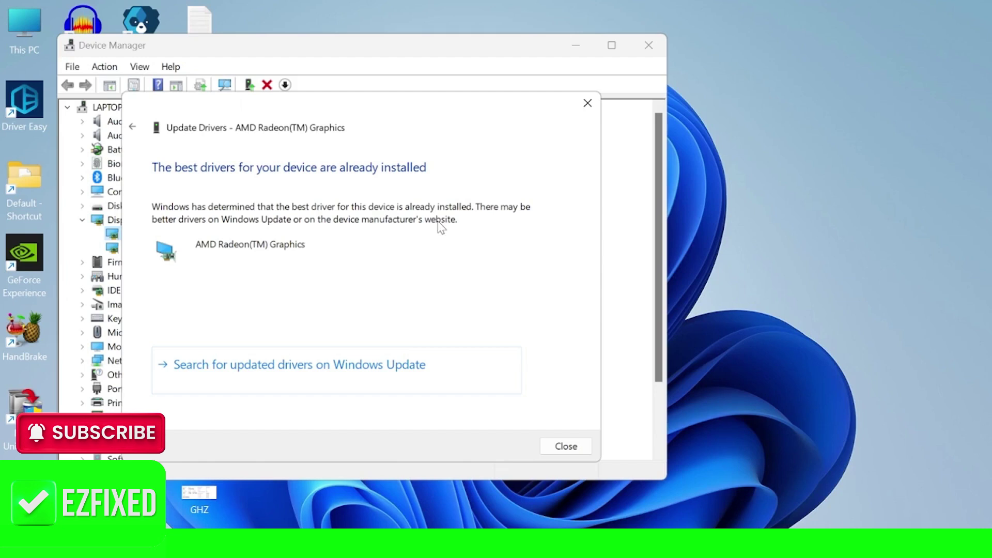
pyautogui.click(565, 447)
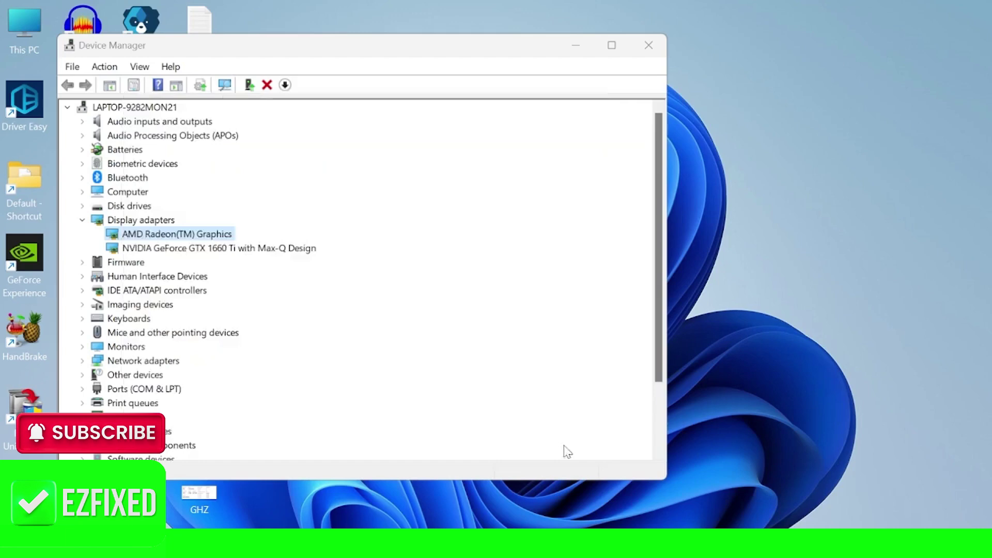
# - Close Device Manager and open C:\Program Files (x86)\Steam\appcache in File Explorer
pyautogui.click(664, 51)
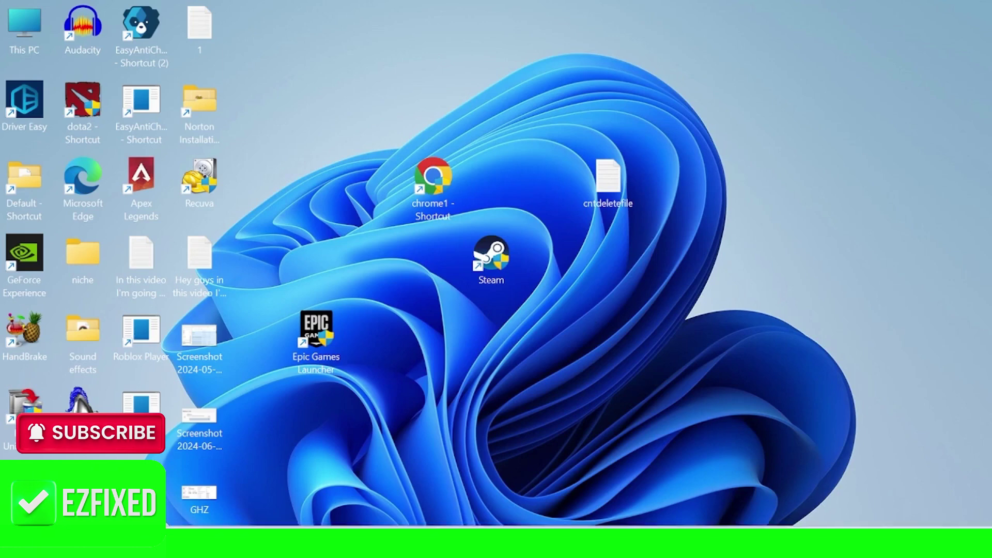
pyautogui.press('super+e')
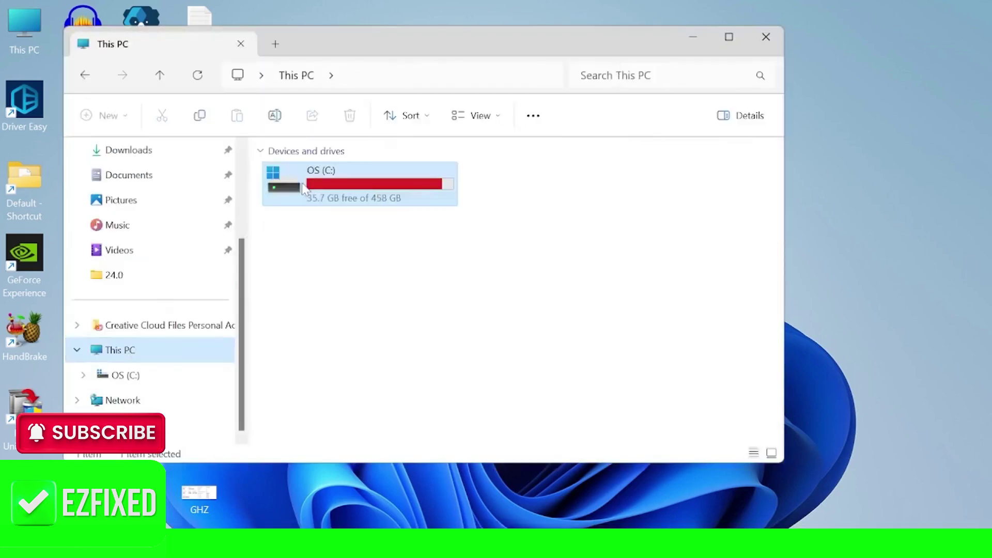
pyautogui.doubleClick(356, 189)
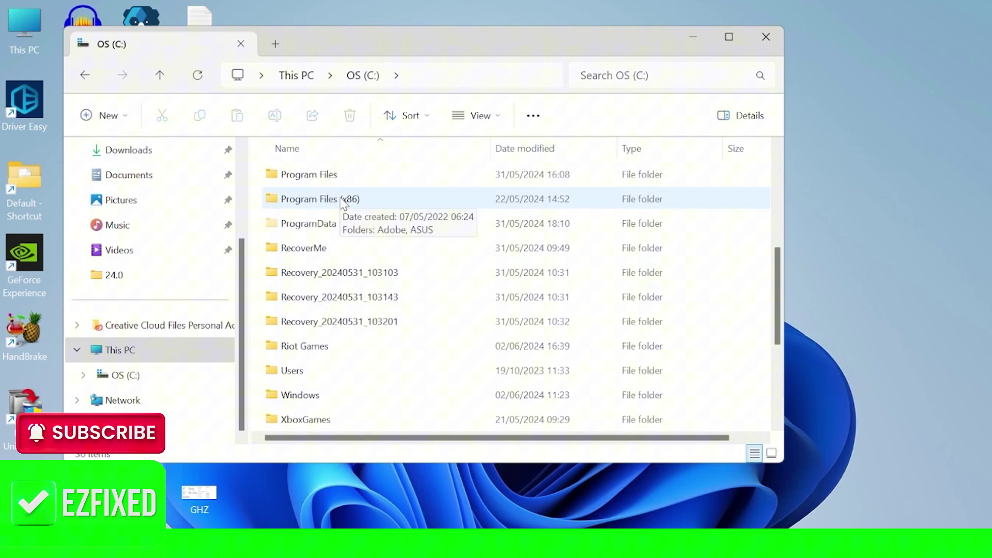
pyautogui.doubleClick(343, 203)
pyautogui.doubleClick(305, 394)
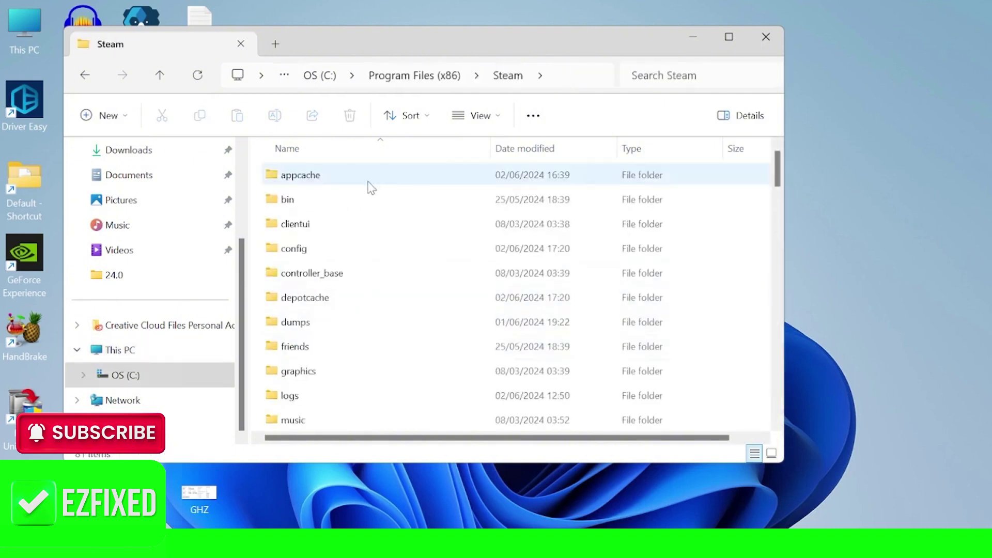
pyautogui.doubleClick(305, 175)
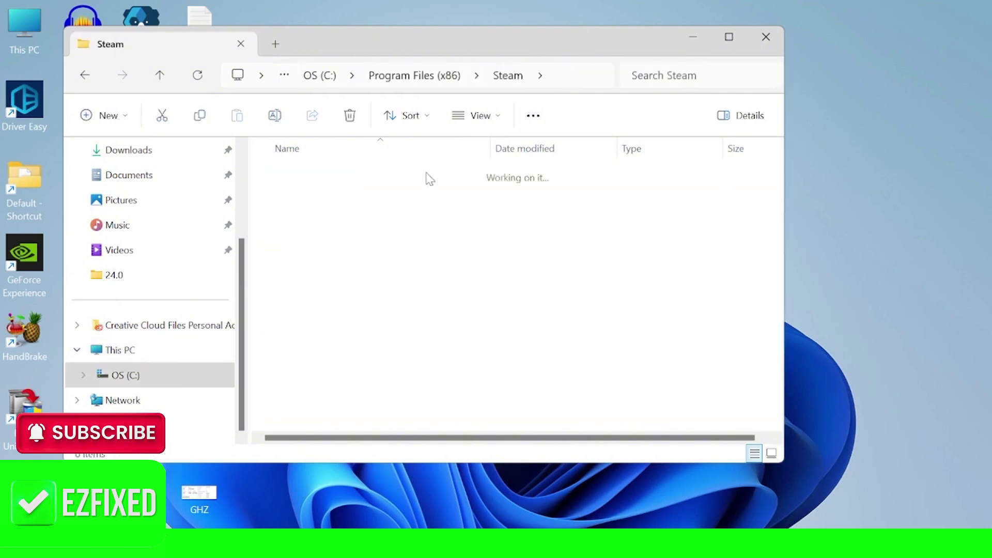
# - Delete all six appcache items (three folders, three VDF files) and close the window
pyautogui.moveTo(431, 368); pyautogui.dragTo(289, 161)
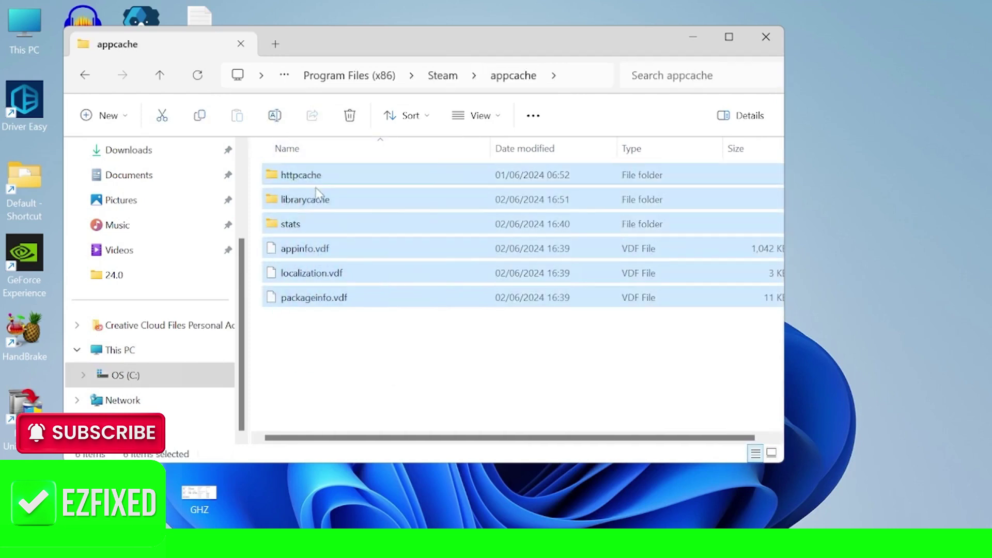
pyautogui.rightClick(310, 174)
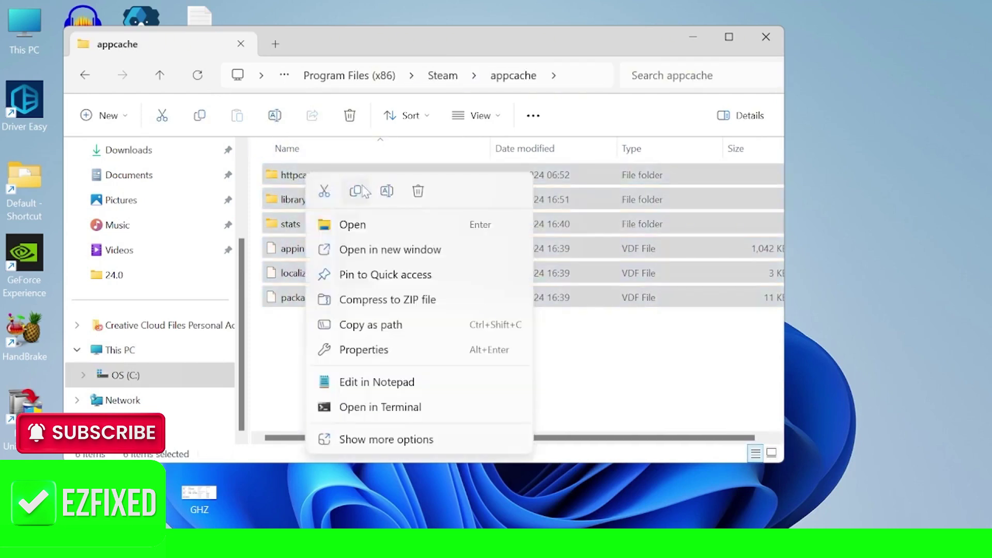
pyautogui.click(419, 192)
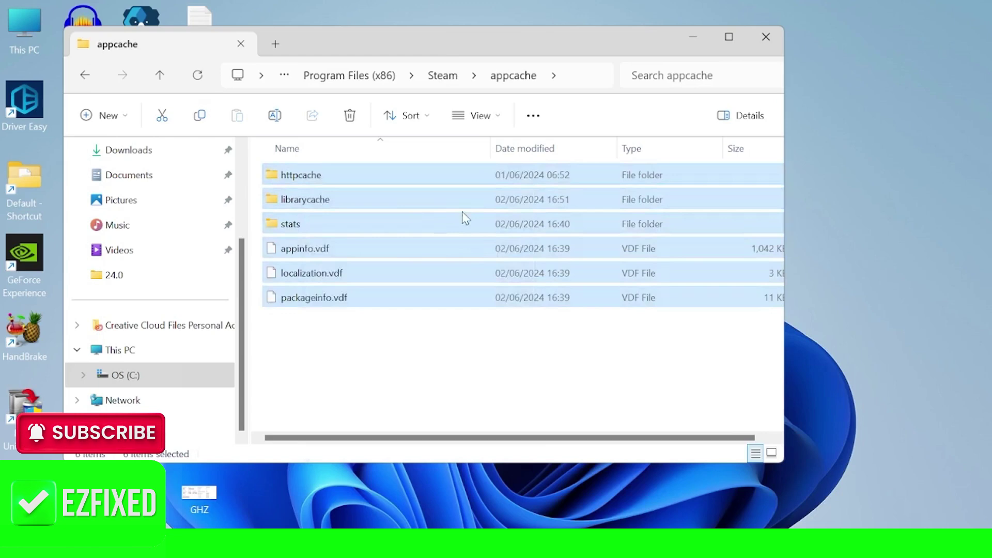
pyautogui.click(766, 36)
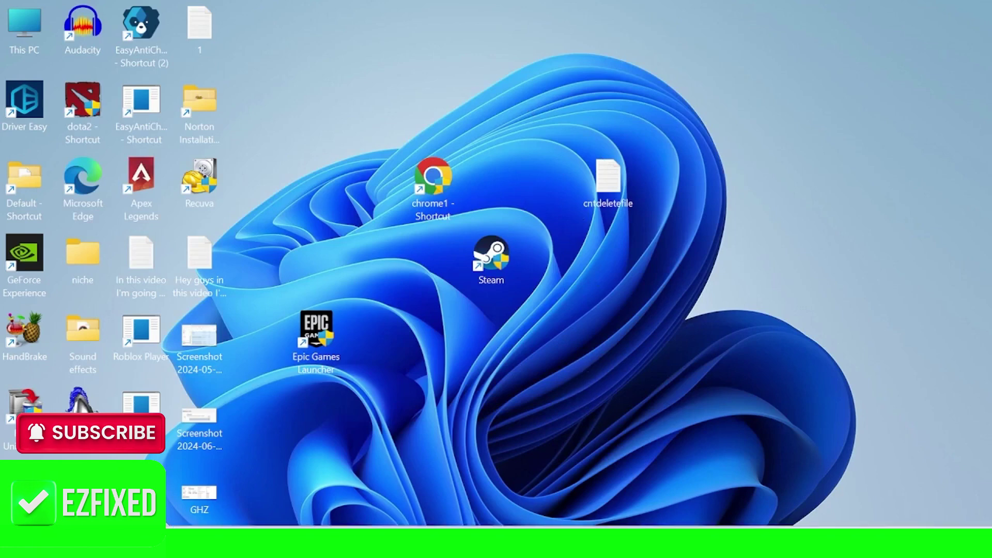
# - Enter the launch option +fps_max 60 on Apex Legends' General properties page
pyautogui.moveTo(581, 543)
pyautogui.click(540, 460)
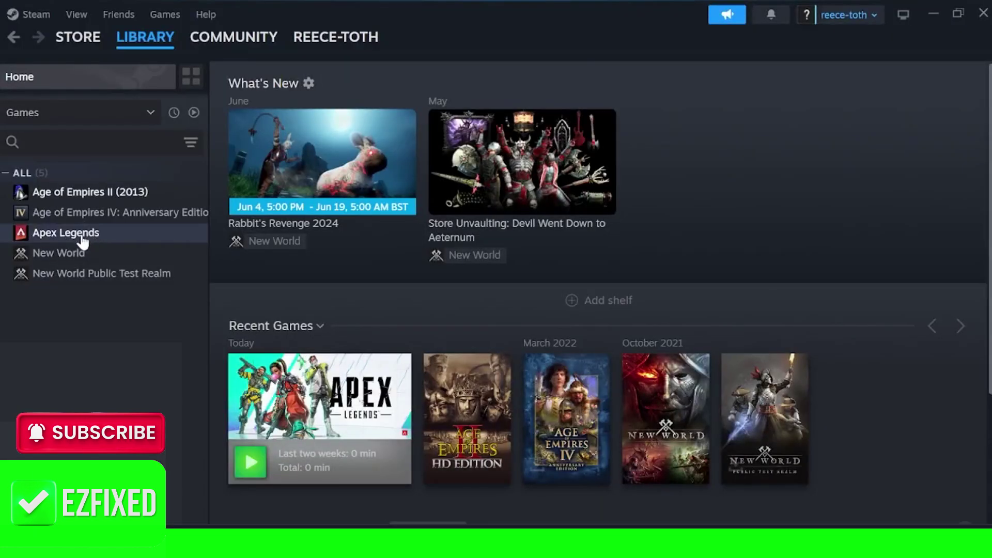
pyautogui.rightClick(82, 238)
pyautogui.moveTo(169, 328)
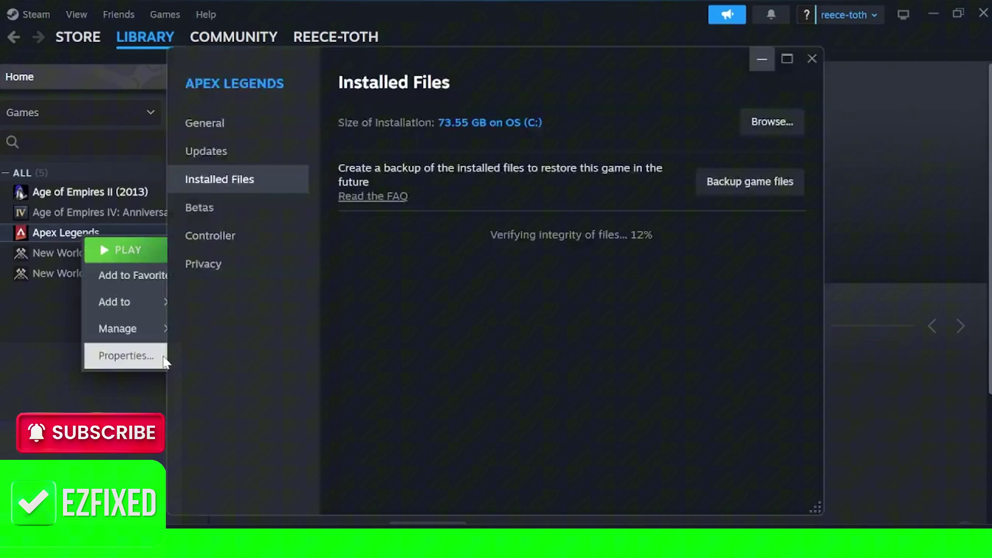
pyautogui.click(279, 132)
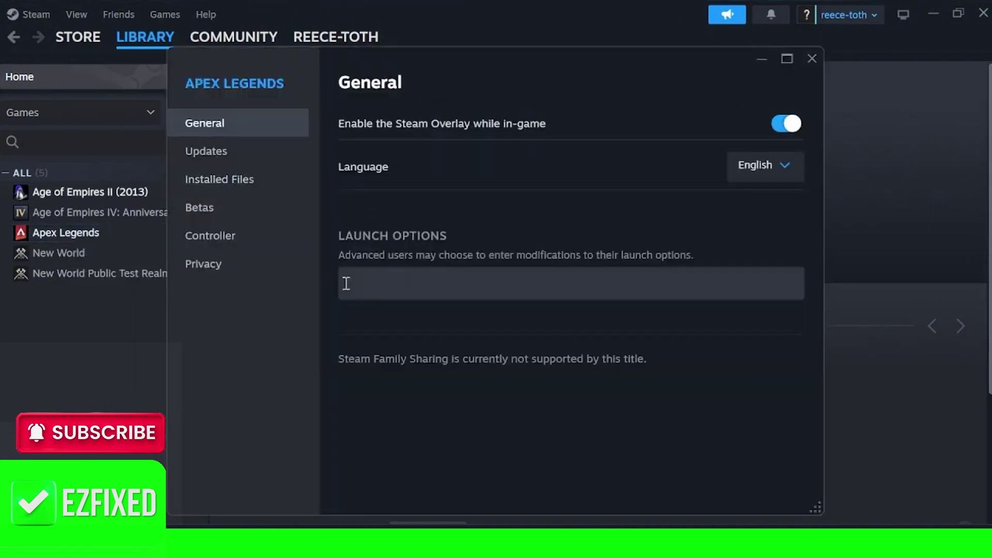
pyautogui.click(405, 279)
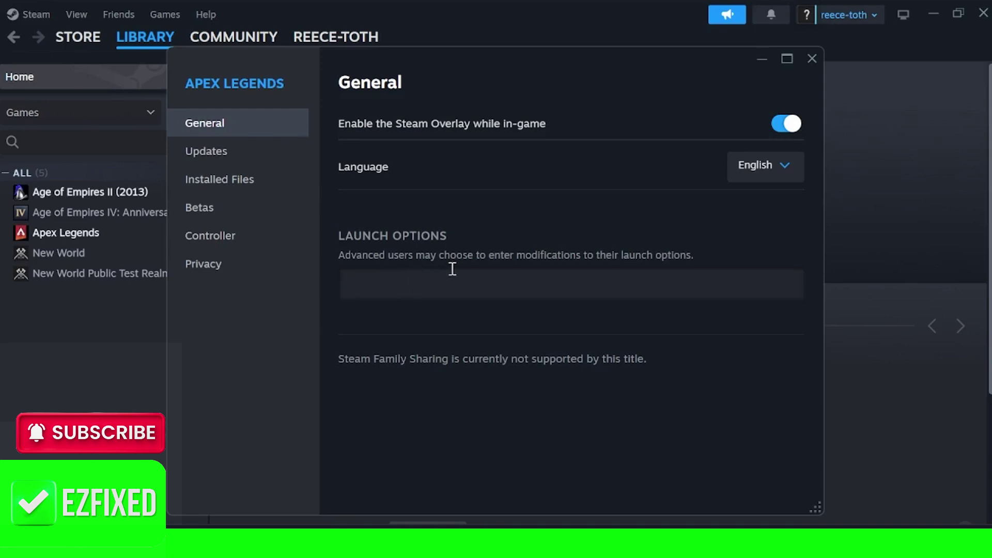
pyautogui.write('+fps_max 60')
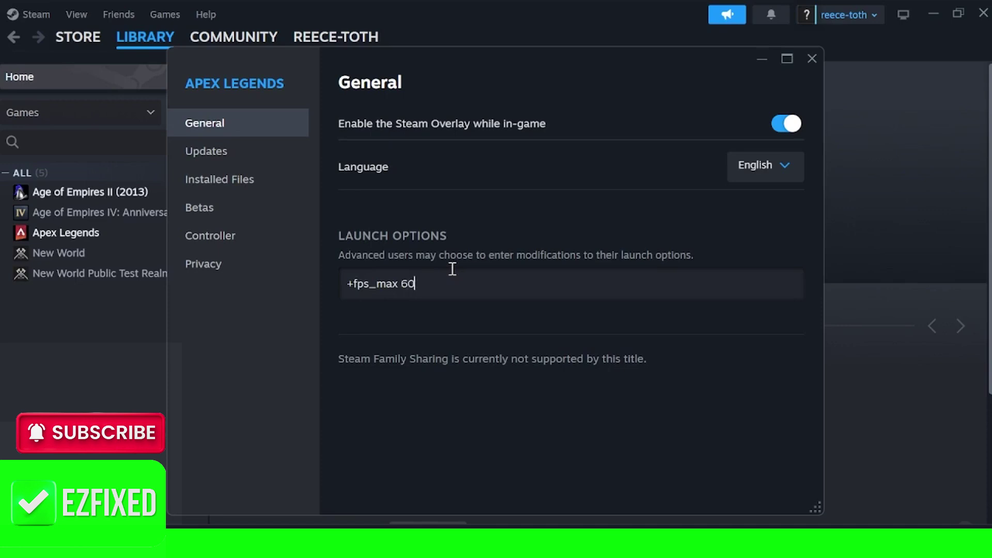
# - Close Apex Legends' properties and launch the game from the Steam library
pyautogui.click(811, 62)
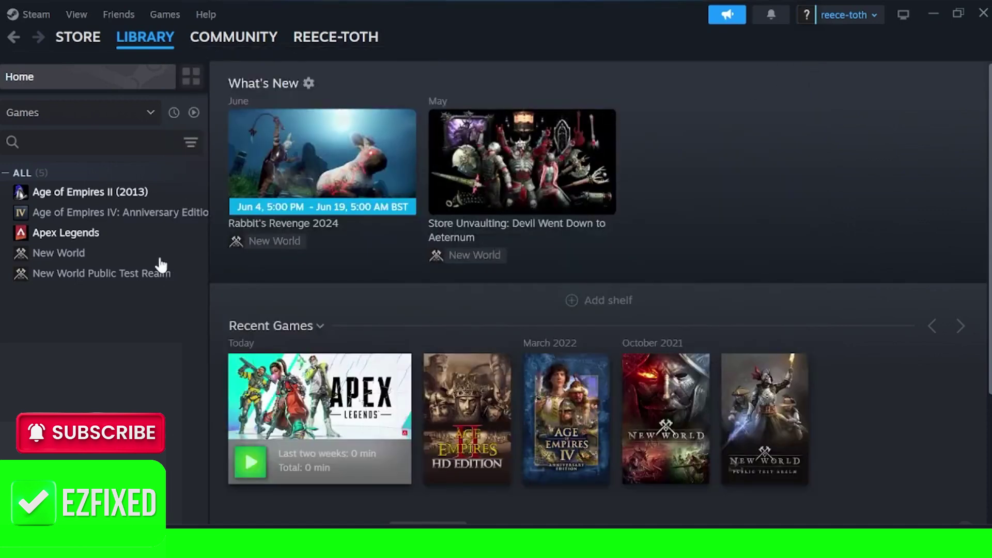
pyautogui.rightClick(77, 233)
pyautogui.click(111, 242)
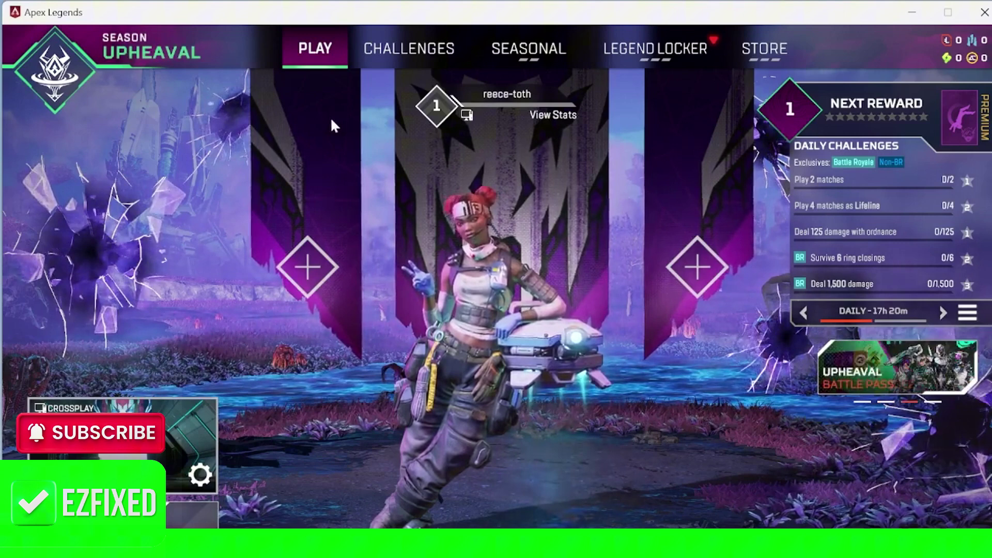
# - Change the in-game Video Display Mode from Windowed to Full Screen
pyautogui.press('Escape')
pyautogui.click(529, 314)
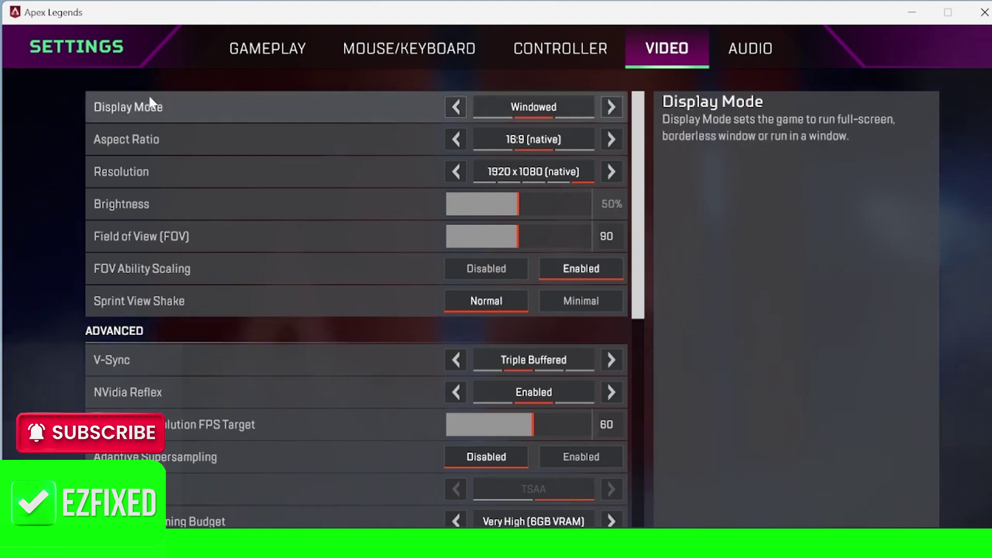
pyautogui.click(612, 108)
pyautogui.click(612, 108)
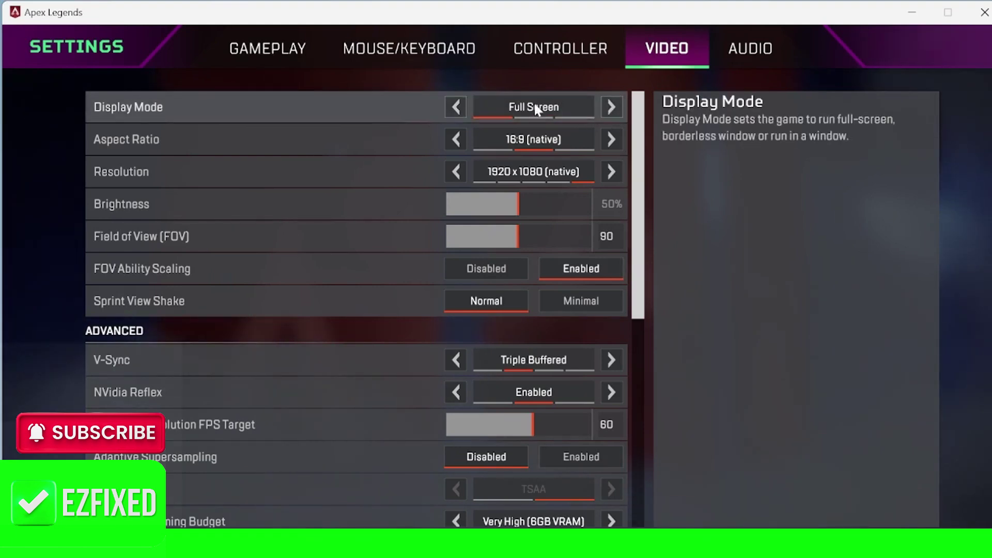
# - Turn V-Sync from Triple Buffered to Disabled in Video settings
pyautogui.scroll(-6, 256, 192)
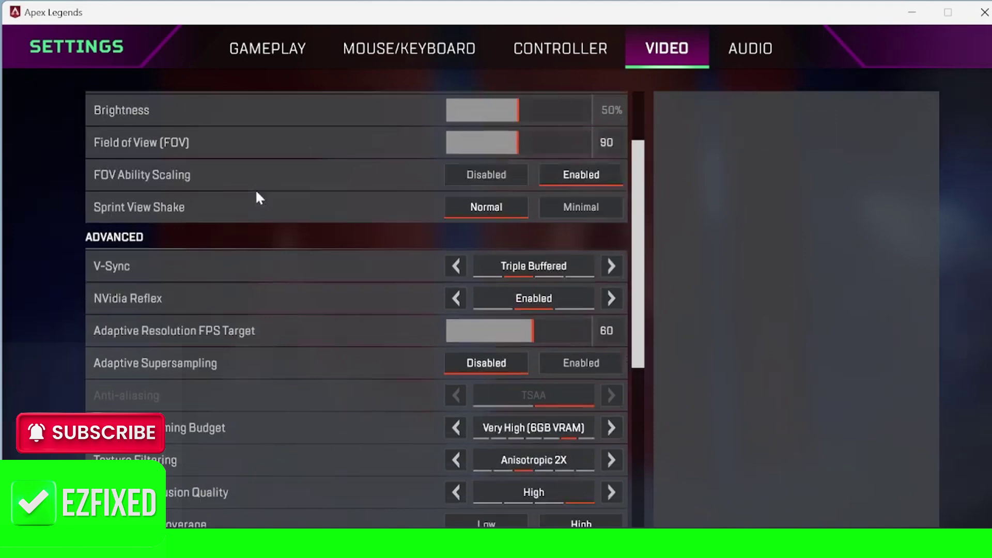
pyautogui.click(167, 158)
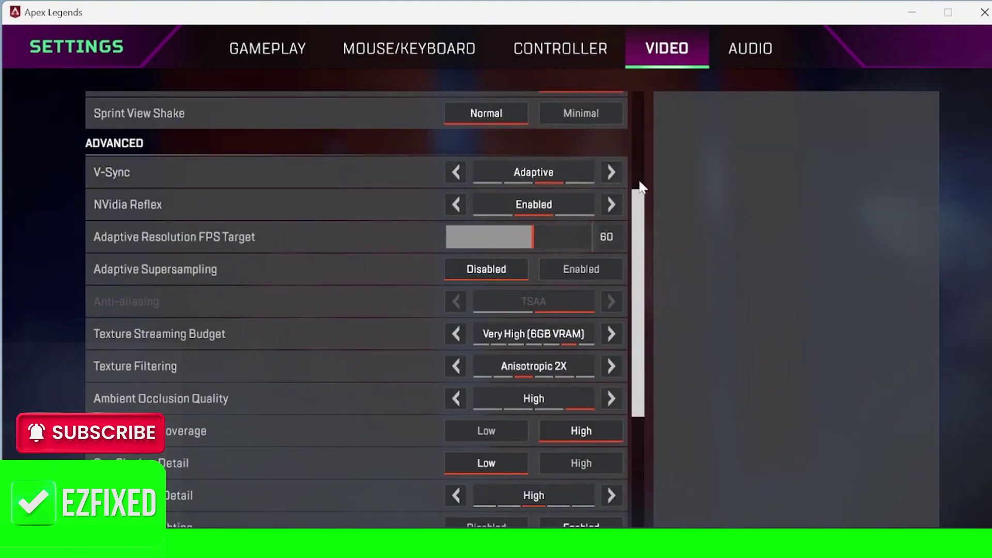
pyautogui.click(611, 173)
# - Lower Model Detail to Medium and set Ambient Occlusion Quality to Disabled
pyautogui.scroll(-6, 327, 253)
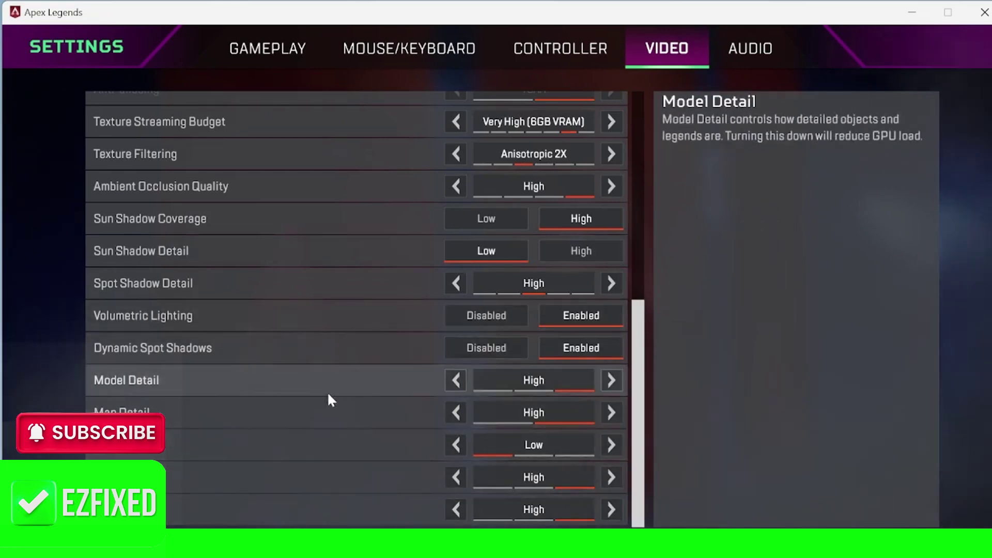
pyautogui.click(454, 380)
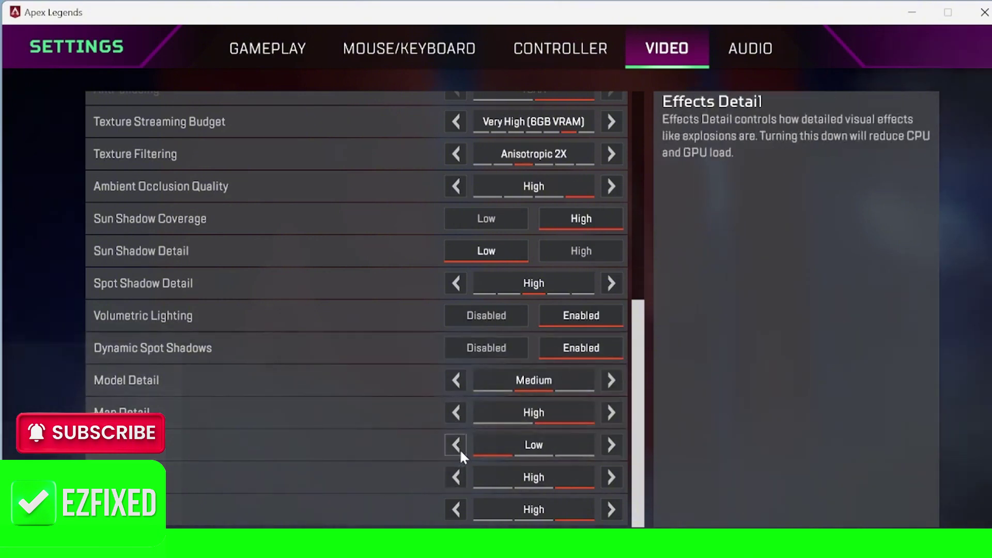
pyautogui.click(611, 186)
pyautogui.scroll(5, 371, 418)
pyautogui.scroll(-2, 371, 418)
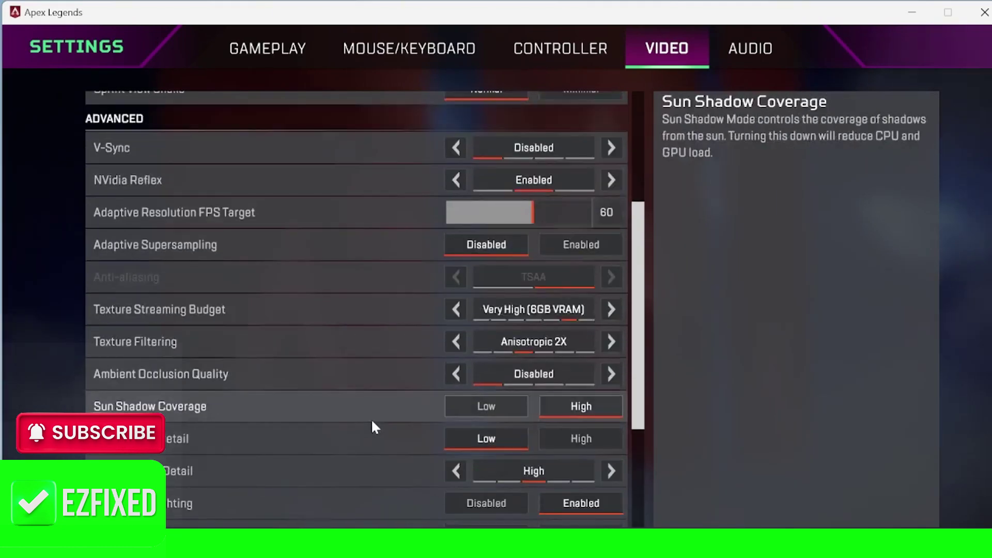
pyautogui.scroll(-3, 371, 419)
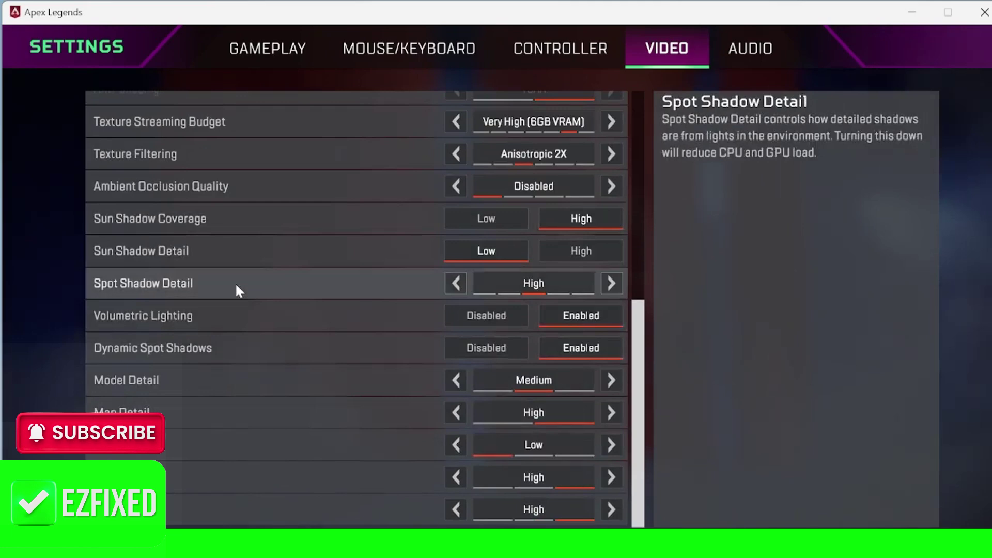
pyautogui.scroll(5, 227, 281)
pyautogui.scroll(-5, 221, 281)
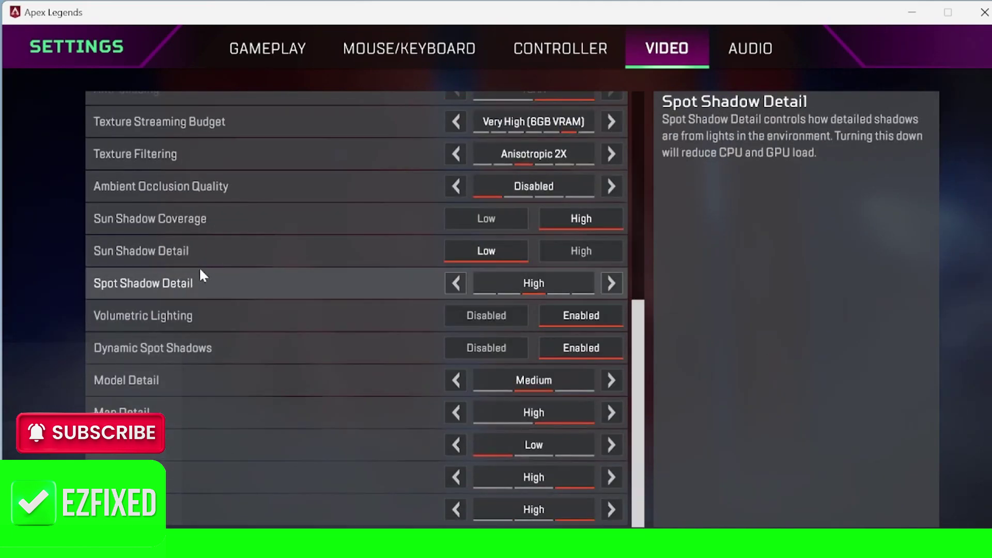
pyautogui.scroll(3, 182, 287)
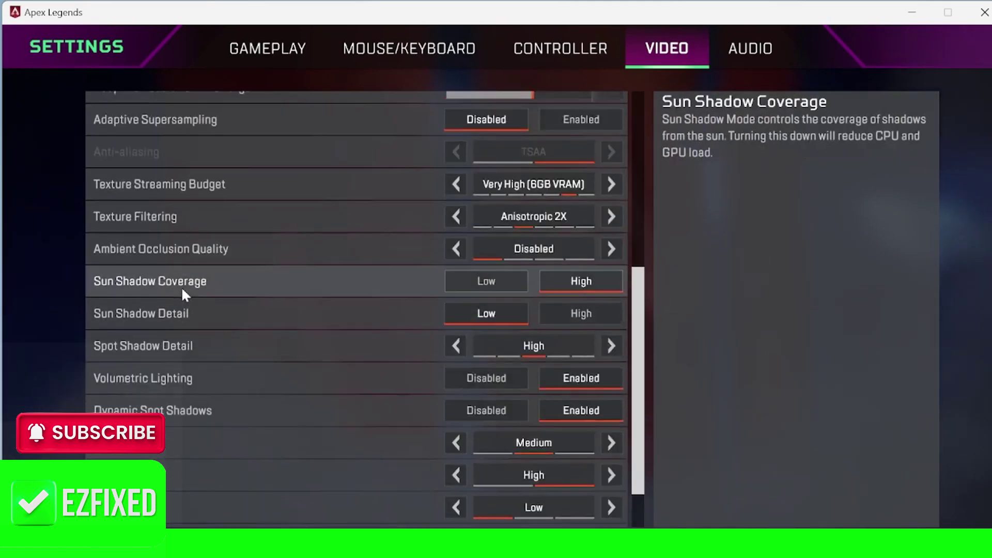
pyautogui.scroll(2, 181, 287)
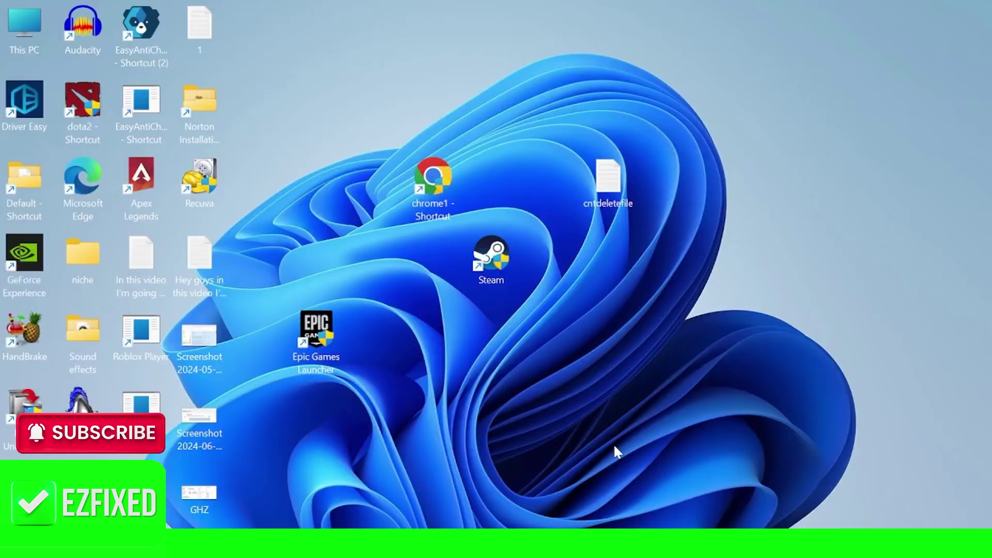